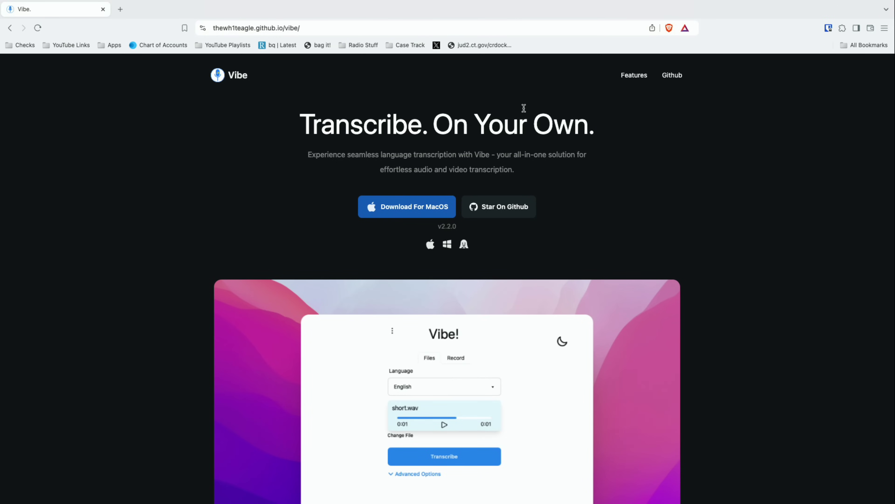
- Look over the Vibe home page, including its download options and the preview image of the transcription interface
{"action": "scroll", "coordinate": [467, 104], "scroll_direction": "down", "scroll_amount": 1}
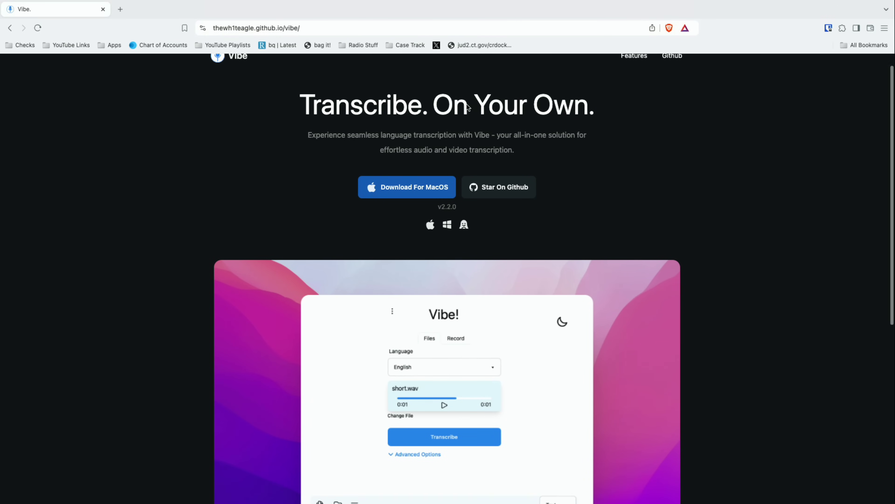
{"action": "scroll", "coordinate": [466, 104], "scroll_direction": "down", "scroll_amount": 3}
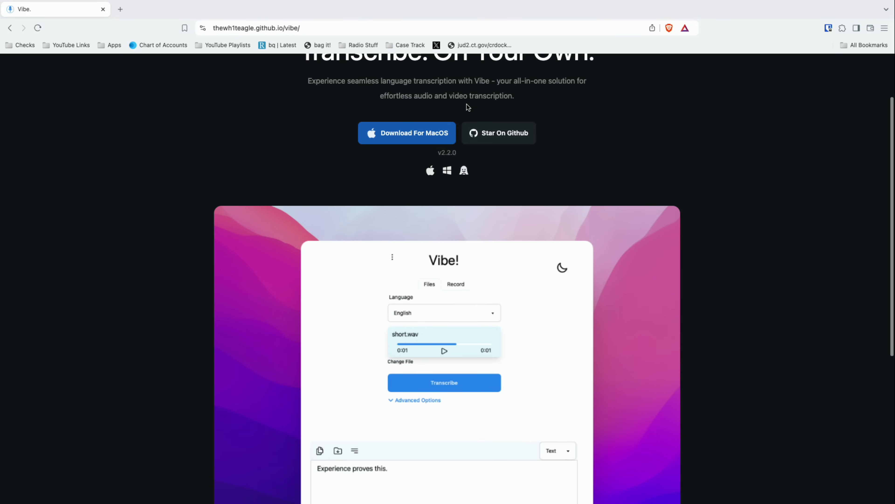
{"action": "scroll", "coordinate": [467, 104], "scroll_direction": "down", "scroll_amount": 5}
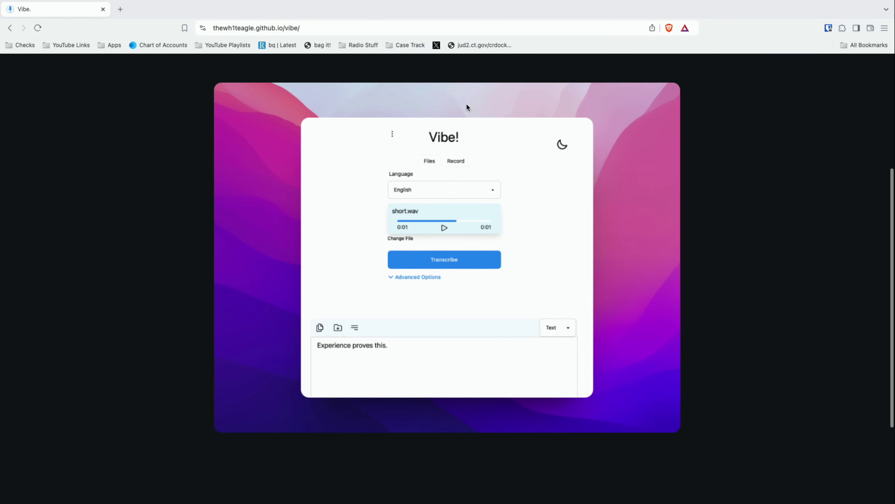
{"action": "scroll", "coordinate": [466, 104], "scroll_direction": "up", "scroll_amount": 6}
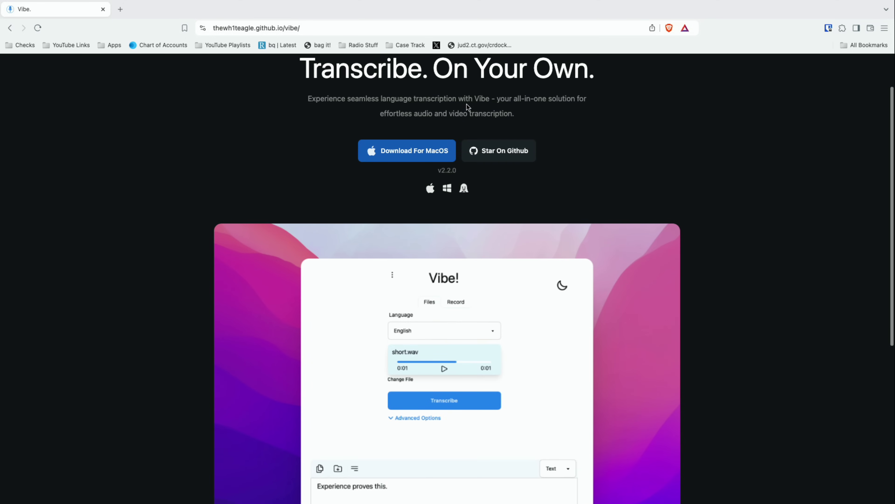
{"action": "scroll", "coordinate": [466, 105], "scroll_direction": "up", "scroll_amount": 3}
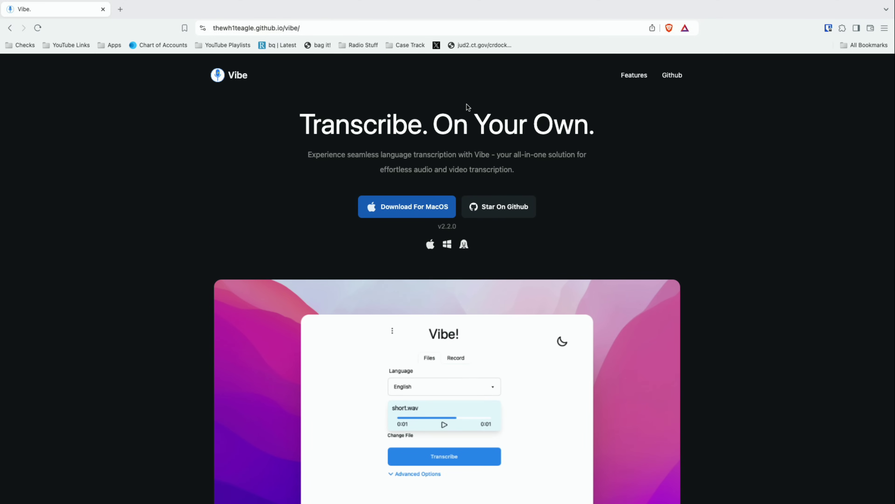
{"action": "scroll", "coordinate": [467, 104], "scroll_direction": "down", "scroll_amount": 3}
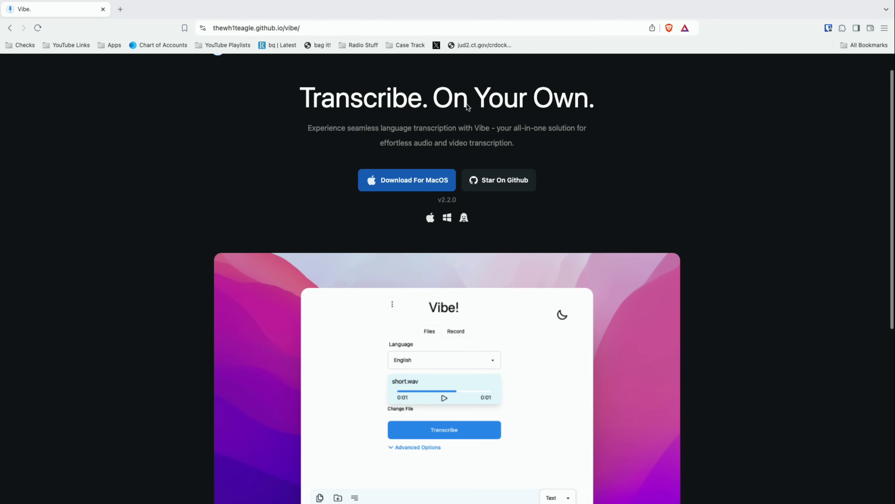
{"action": "scroll", "coordinate": [467, 105], "scroll_direction": "down", "scroll_amount": 2}
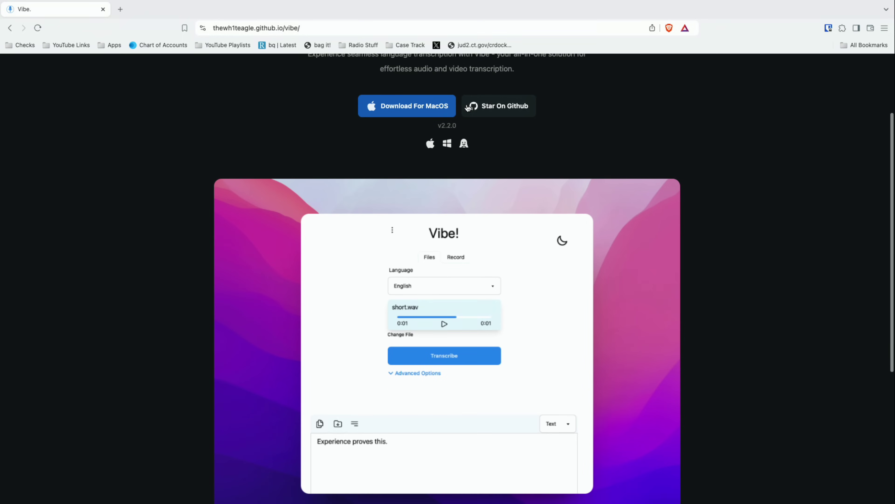
{"action": "scroll", "coordinate": [468, 108], "scroll_direction": "down", "scroll_amount": 1}
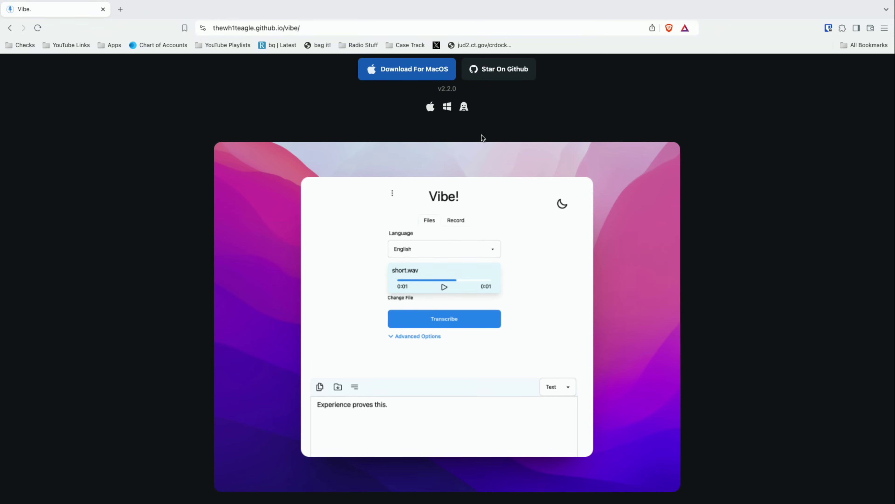
{"action": "scroll", "coordinate": [548, 131], "scroll_direction": "down", "scroll_amount": 1}
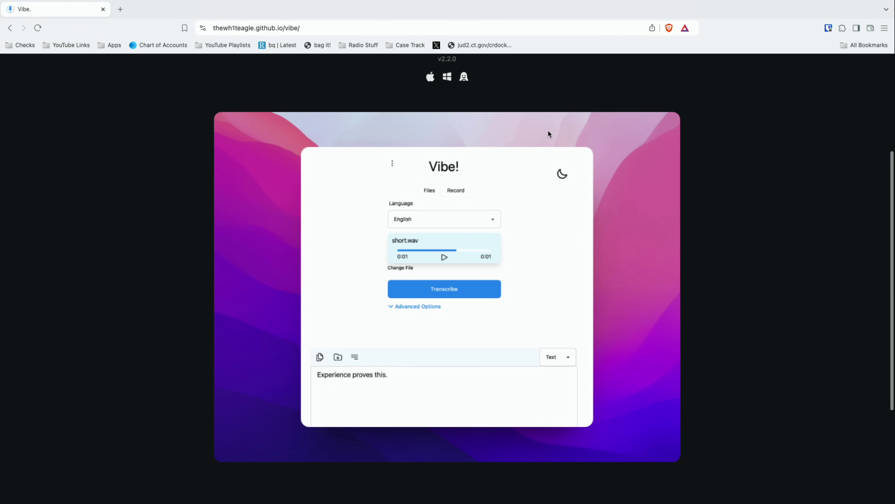
{"action": "scroll", "coordinate": [548, 134], "scroll_direction": "down", "scroll_amount": 1}
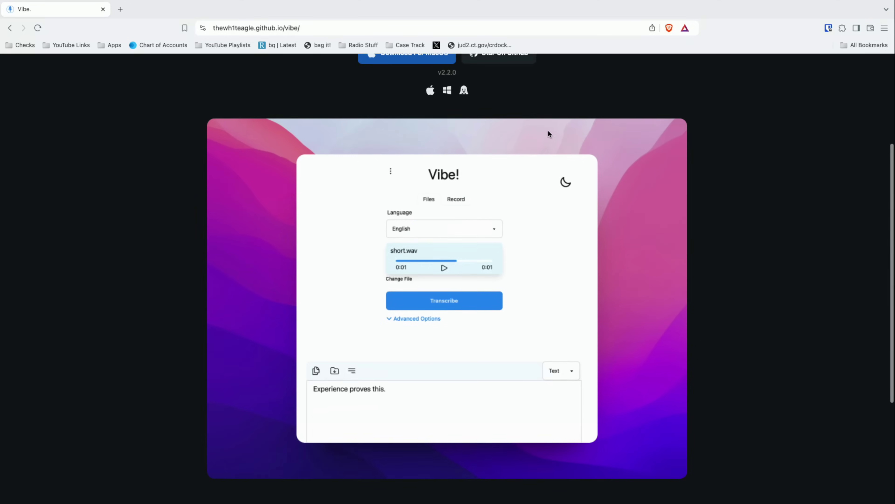
{"action": "scroll", "coordinate": [549, 131], "scroll_direction": "up", "scroll_amount": 5}
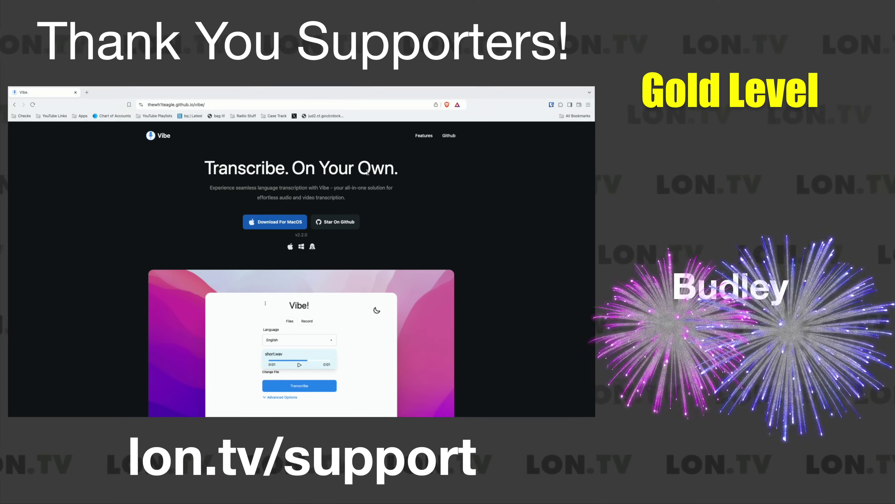
{"action": "scroll", "coordinate": [548, 132], "scroll_direction": "down", "scroll_amount": 4}
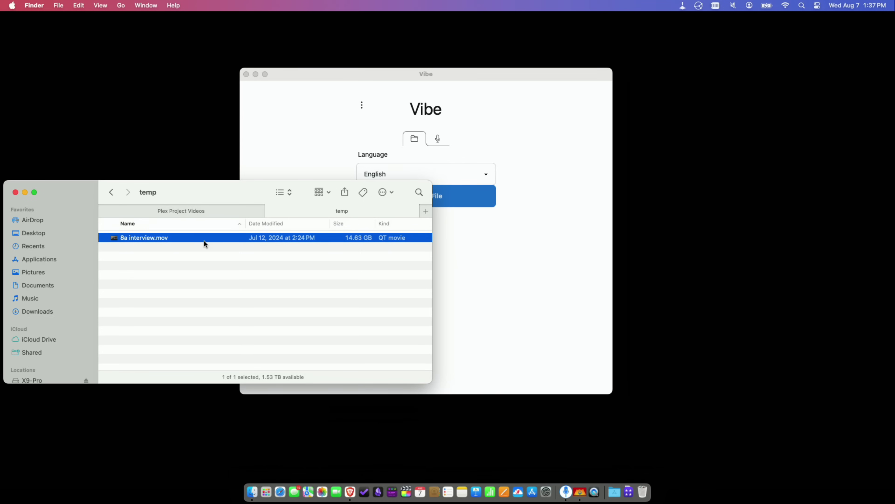
- Preview 8a interview.mov in QuickTime Player at about 04:39, and quit the player
{"action": "double_click", "coordinate": [199, 240]}
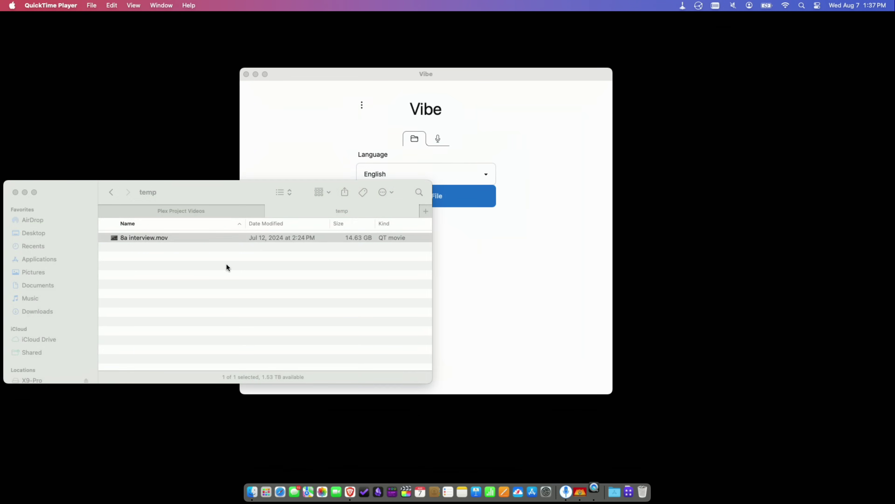
{"action": "mouse_move", "coordinate": [402, 402]}
{"action": "left_mouse_down"}
{"action": "mouse_move", "coordinate": [478, 403]}
{"action": "mouse_move", "coordinate": [415, 400]}
{"action": "left_mouse_up"}
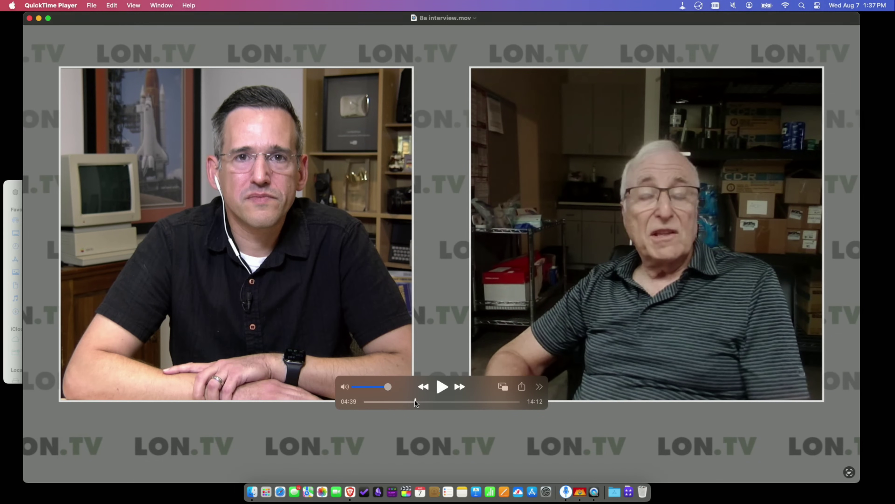
{"action": "key", "text": "super+q"}
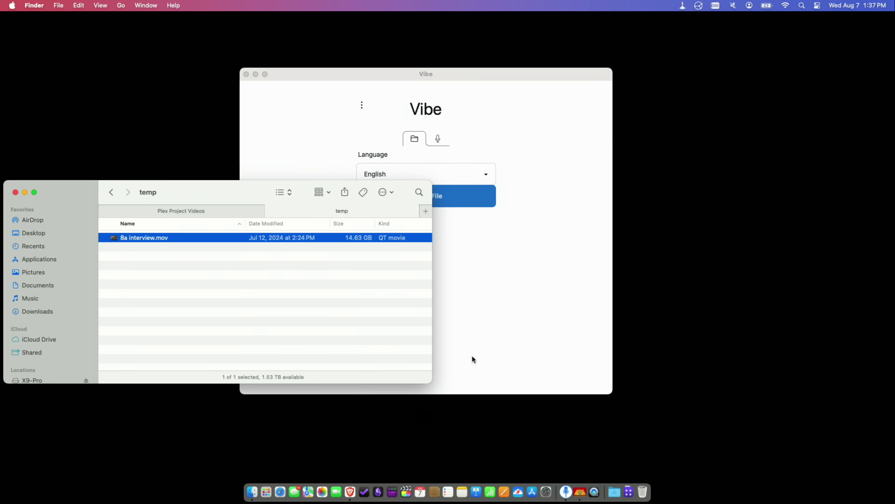
- Switch to Vibe and load 8a interview.mov from the temp folder as the file for transcription
{"action": "left_click", "coordinate": [478, 311]}
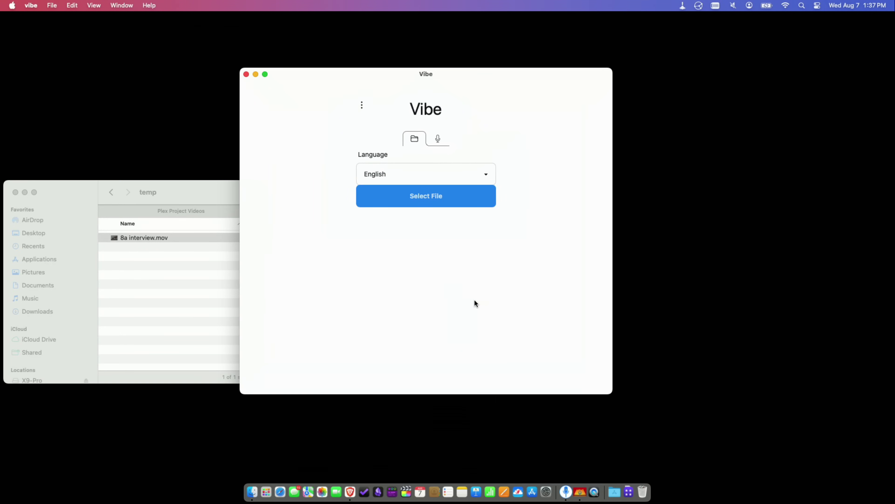
{"action": "left_click", "coordinate": [415, 201]}
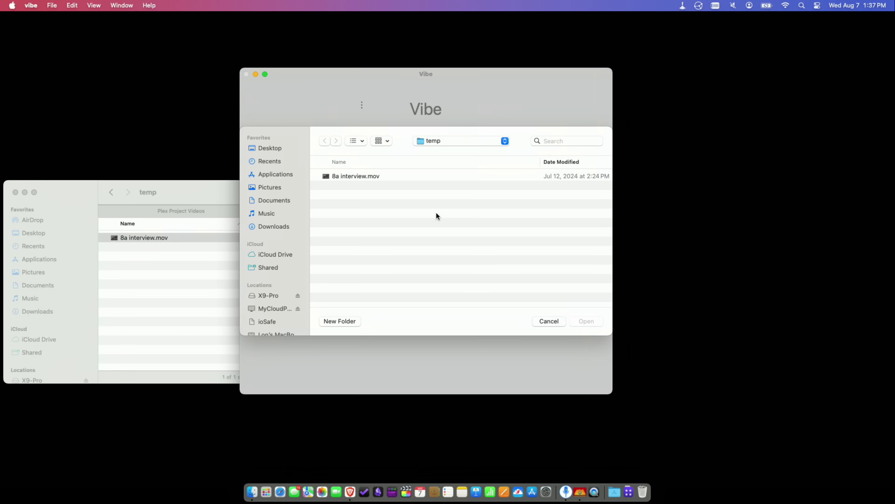
{"action": "double_click", "coordinate": [380, 176]}
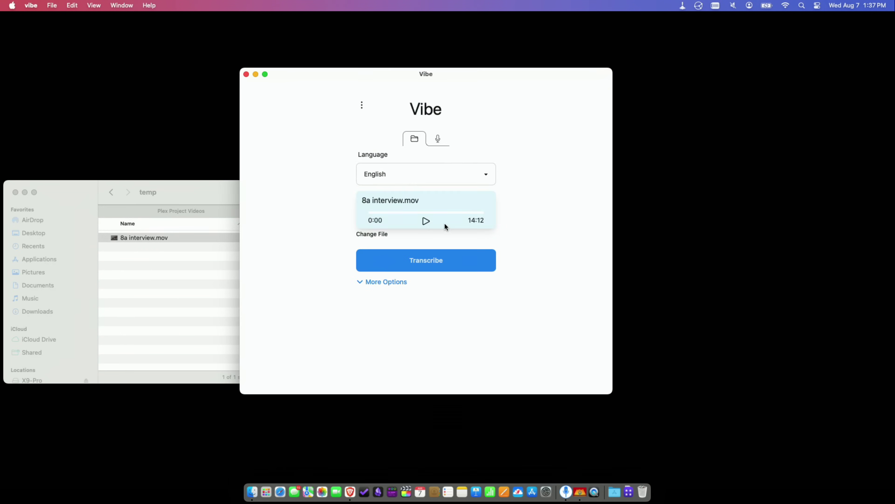
- Examine the list of available transcription languages and close it without changing the selection
{"action": "left_click", "coordinate": [431, 173]}
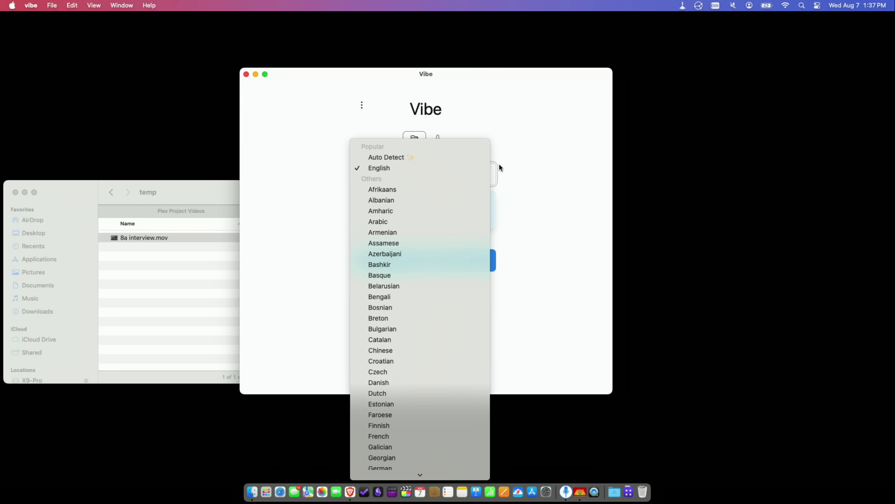
{"action": "left_click", "coordinate": [525, 165]}
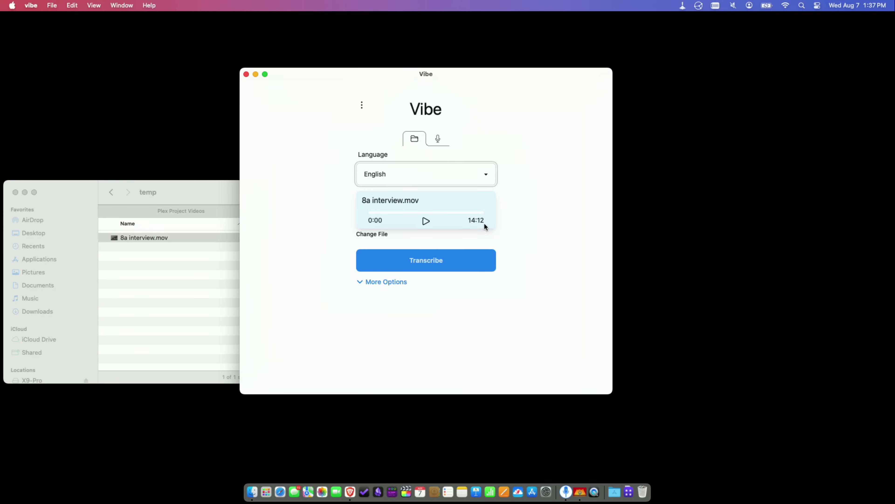
{"action": "left_click", "coordinate": [478, 174]}
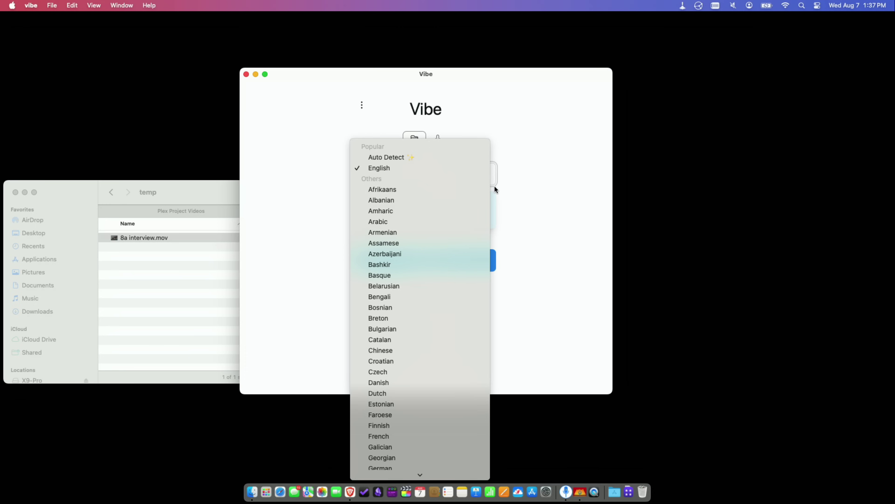
{"action": "left_click", "coordinate": [593, 184]}
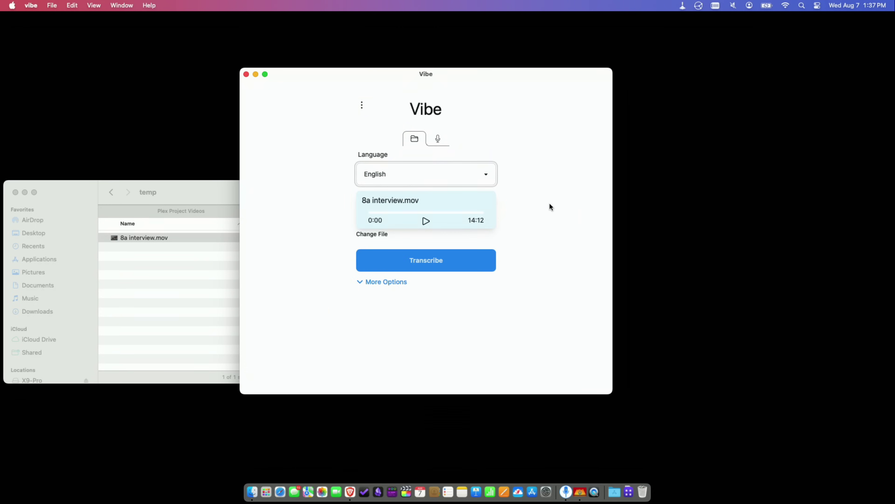
- Start transcribing the loaded interview video and set the transcript format to Text
{"action": "left_click", "coordinate": [468, 265]}
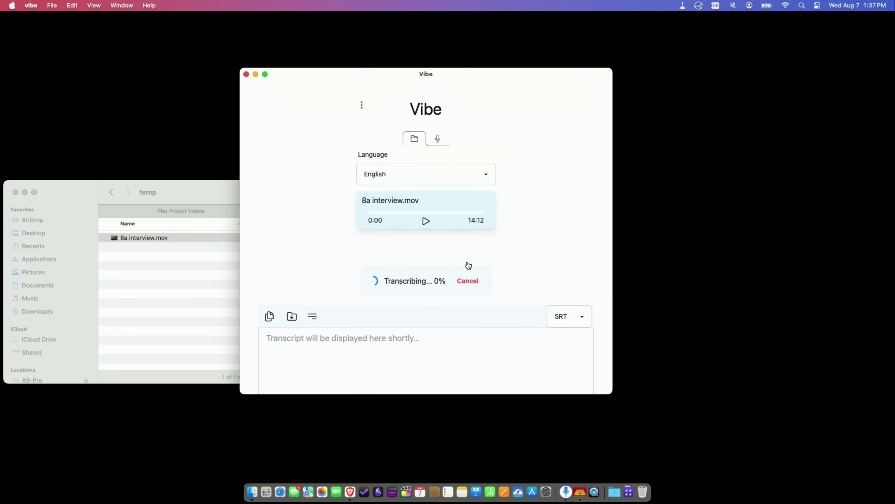
{"action": "scroll", "coordinate": [468, 265], "scroll_direction": "down", "scroll_amount": 5}
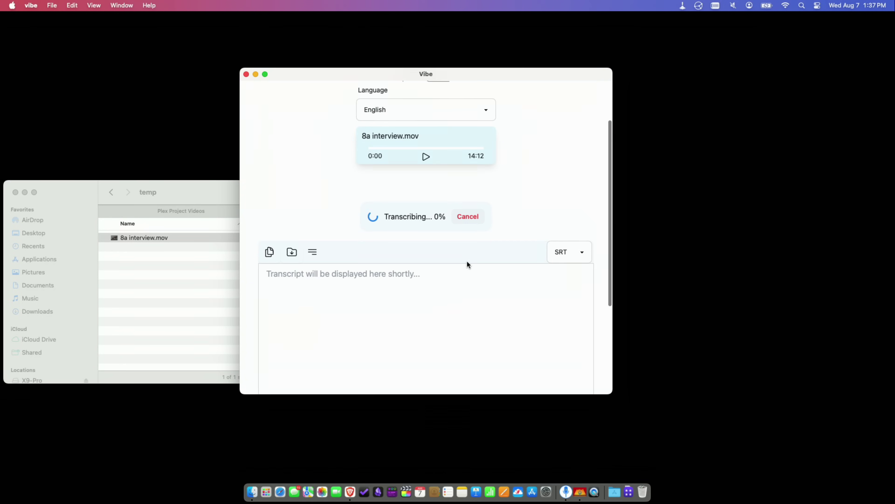
{"action": "scroll", "coordinate": [467, 264], "scroll_direction": "down", "scroll_amount": 1}
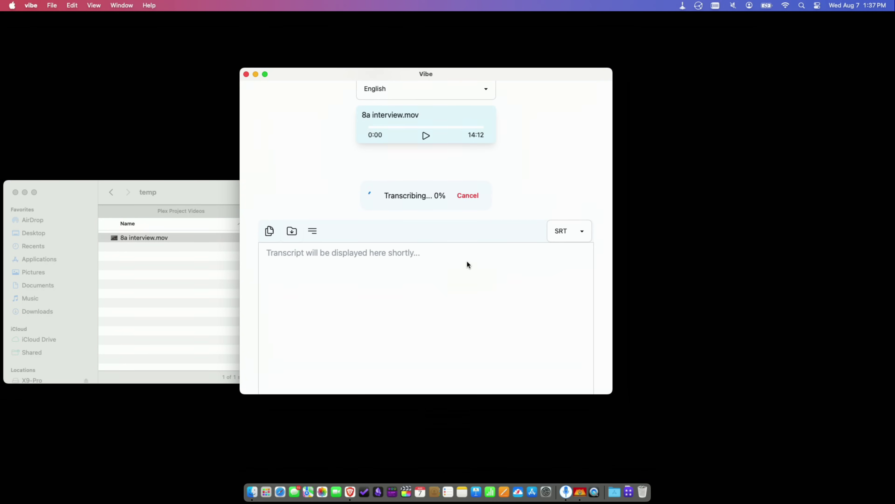
{"action": "left_click", "coordinate": [575, 226]}
{"action": "left_click", "coordinate": [571, 192]}
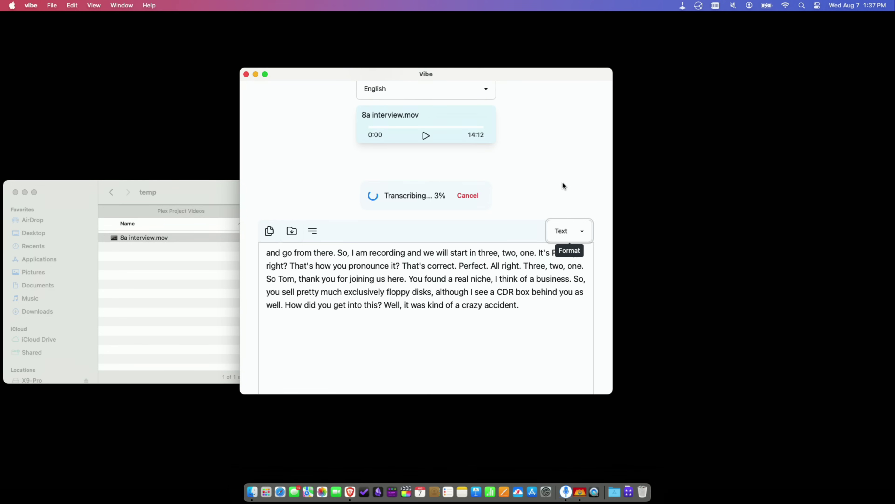
- Read through the interview transcript as it is generated and check the transcription progress
{"action": "scroll", "coordinate": [563, 185], "scroll_direction": "down", "scroll_amount": 3}
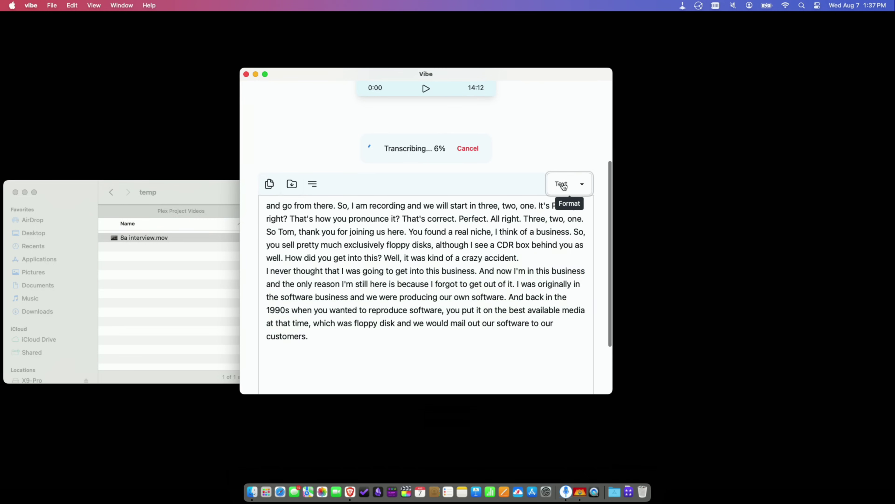
{"action": "scroll", "coordinate": [509, 211], "scroll_direction": "down", "scroll_amount": 4}
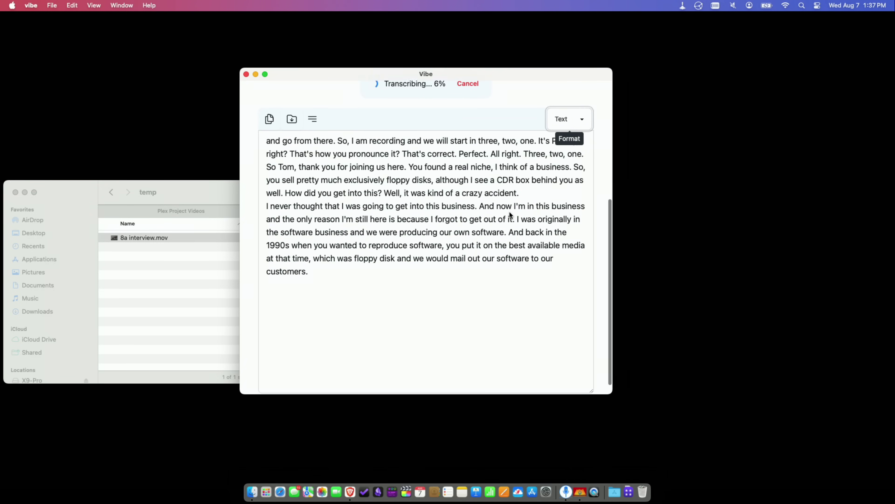
{"action": "scroll", "coordinate": [510, 211], "scroll_direction": "down", "scroll_amount": 1}
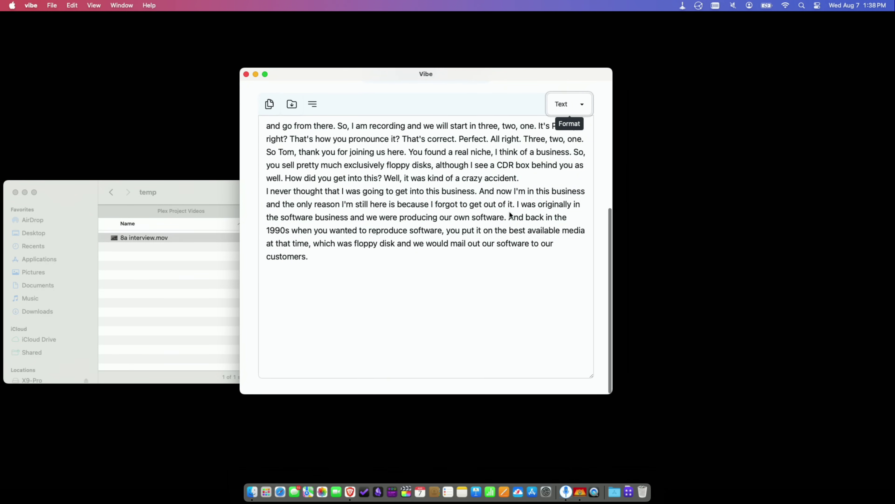
{"action": "scroll", "coordinate": [510, 214], "scroll_direction": "up", "scroll_amount": 10}
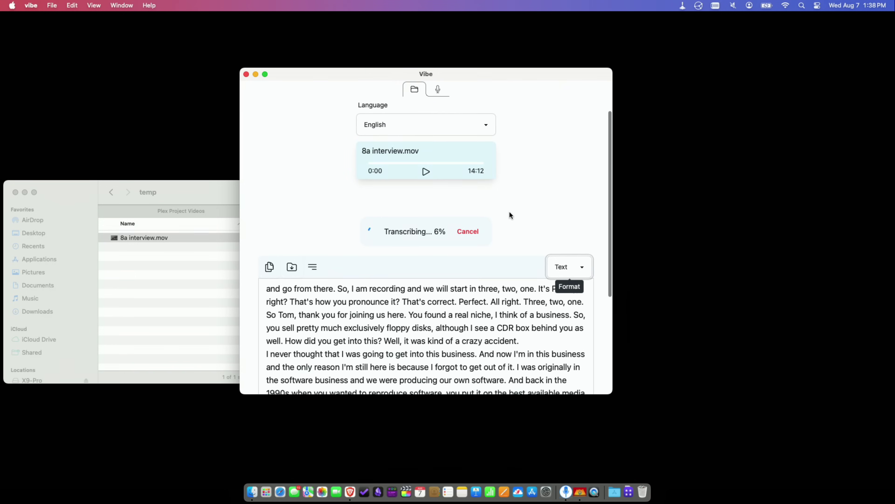
{"action": "scroll", "coordinate": [509, 214], "scroll_direction": "down", "scroll_amount": 3}
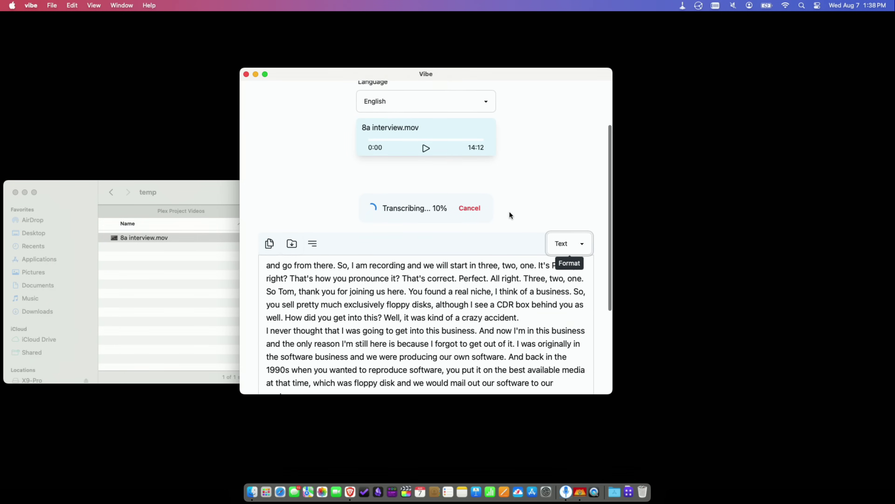
{"action": "scroll", "coordinate": [509, 214], "scroll_direction": "down", "scroll_amount": 2}
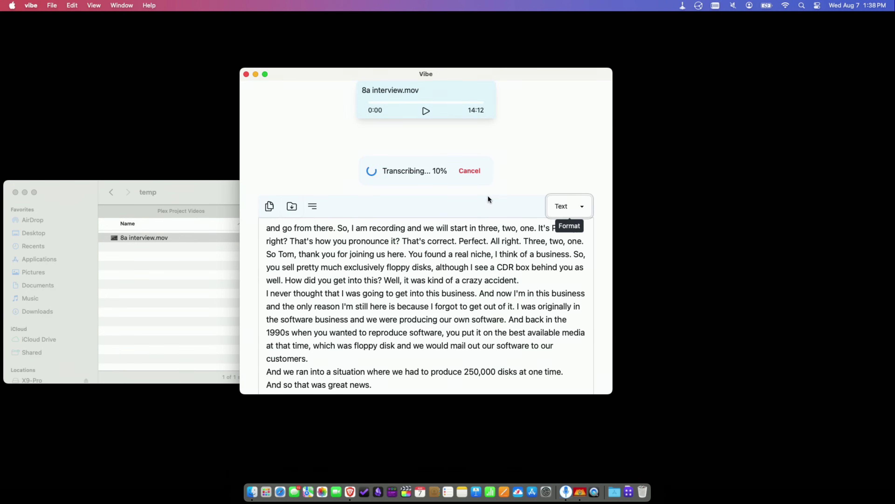
{"action": "scroll", "coordinate": [441, 179], "scroll_direction": "up", "scroll_amount": 1}
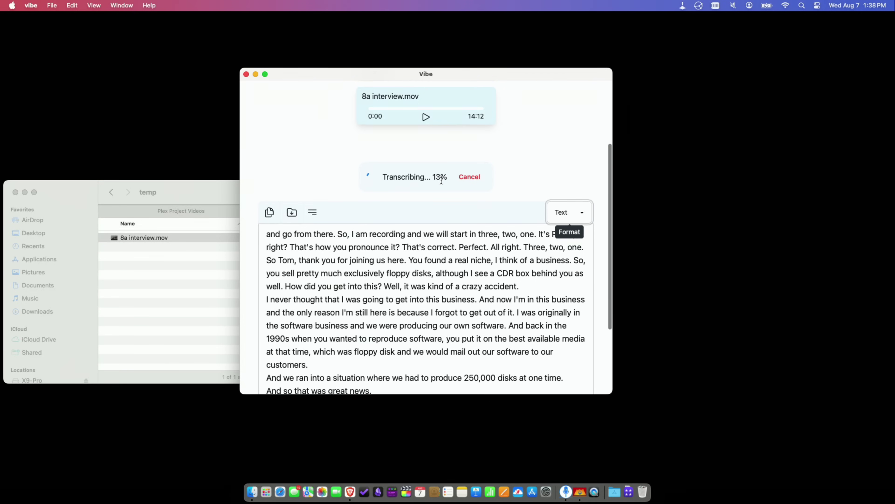
{"action": "scroll", "coordinate": [485, 206], "scroll_direction": "down", "scroll_amount": 5}
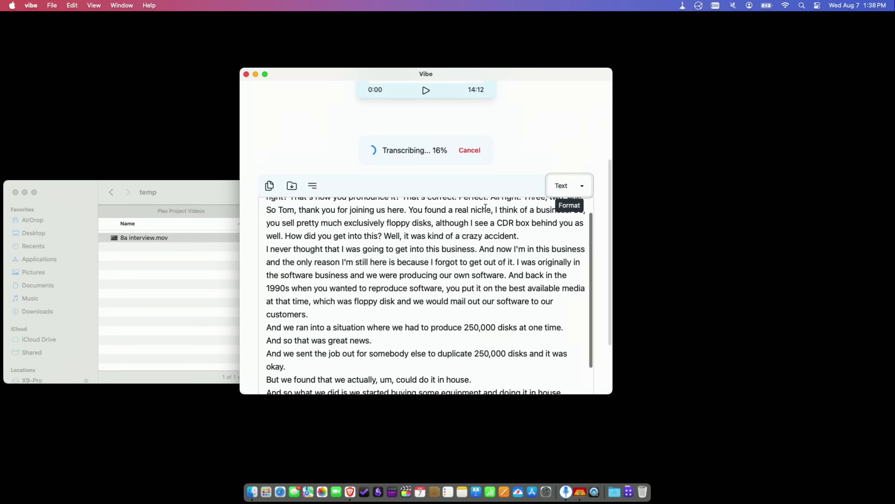
{"action": "scroll", "coordinate": [486, 208], "scroll_direction": "down", "scroll_amount": 5}
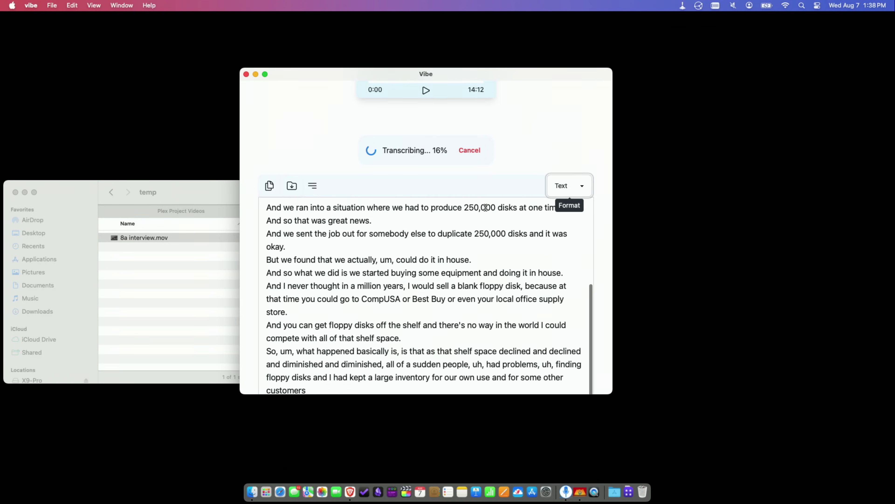
- Look through the finished plain-text transcript of the interview and return to its beginning
{"action": "scroll", "coordinate": [485, 208], "scroll_direction": "up", "scroll_amount": 3}
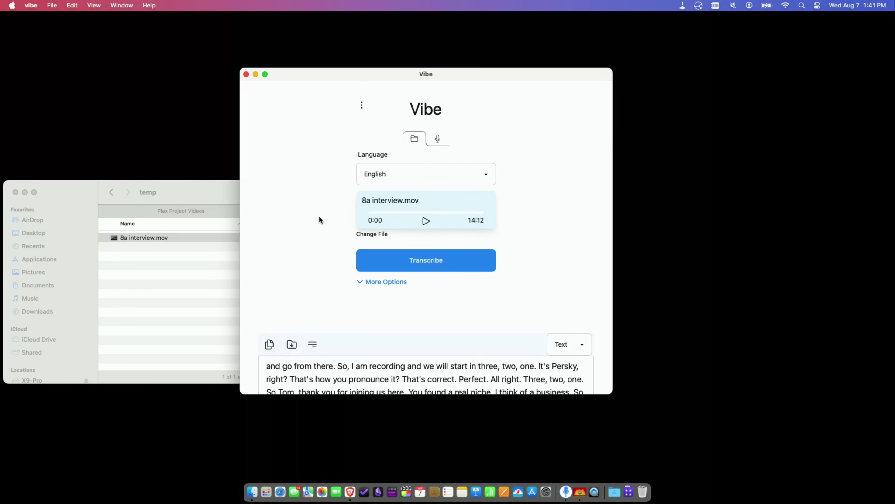
{"action": "scroll", "coordinate": [349, 317], "scroll_direction": "down", "scroll_amount": 5}
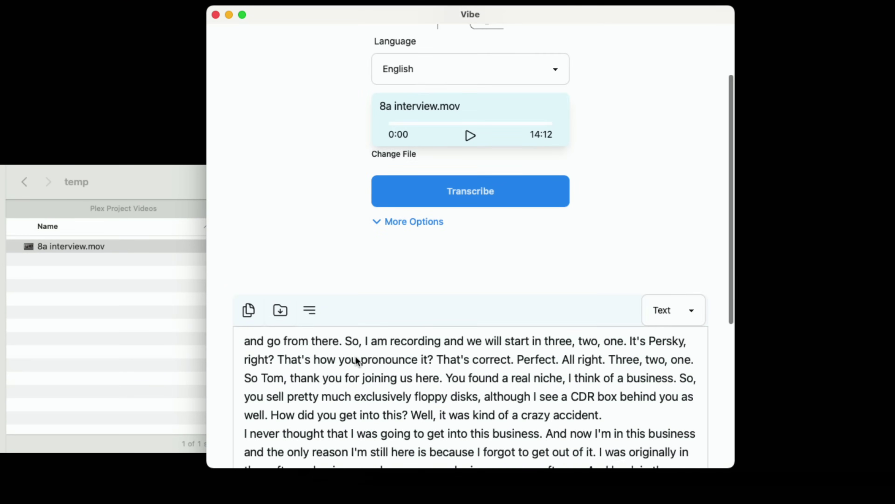
{"action": "scroll", "coordinate": [355, 357], "scroll_direction": "down", "scroll_amount": 8}
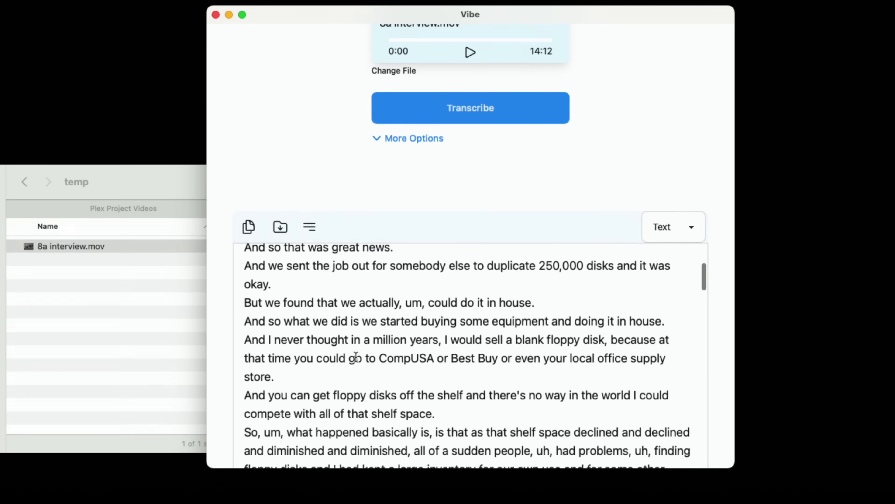
{"action": "scroll", "coordinate": [356, 357], "scroll_direction": "down", "scroll_amount": 6}
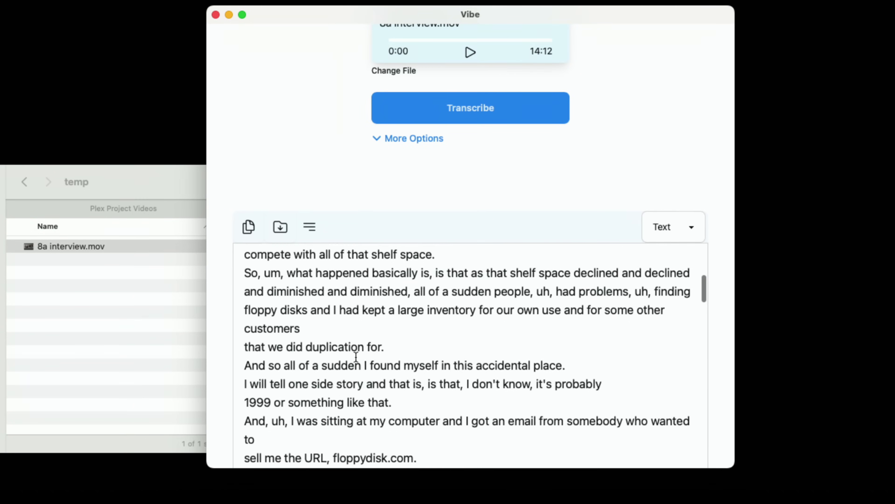
{"action": "scroll", "coordinate": [356, 357], "scroll_direction": "down", "scroll_amount": 6}
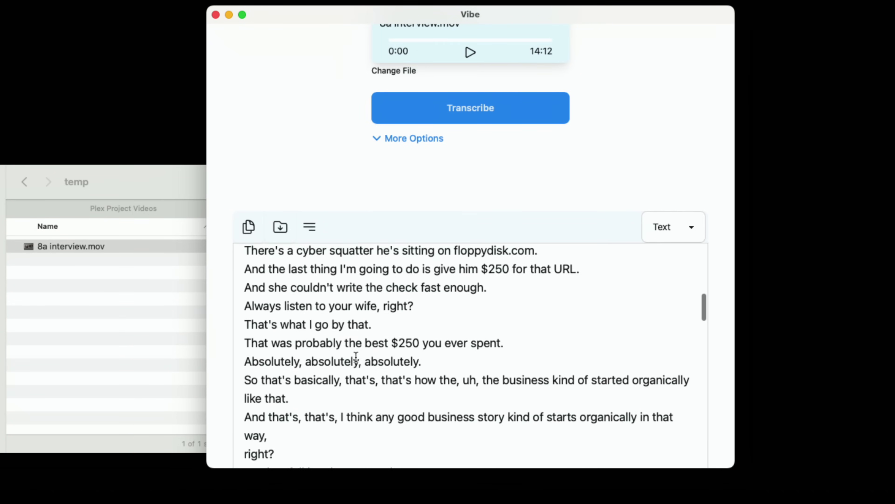
{"action": "scroll", "coordinate": [356, 357], "scroll_direction": "down", "scroll_amount": 6}
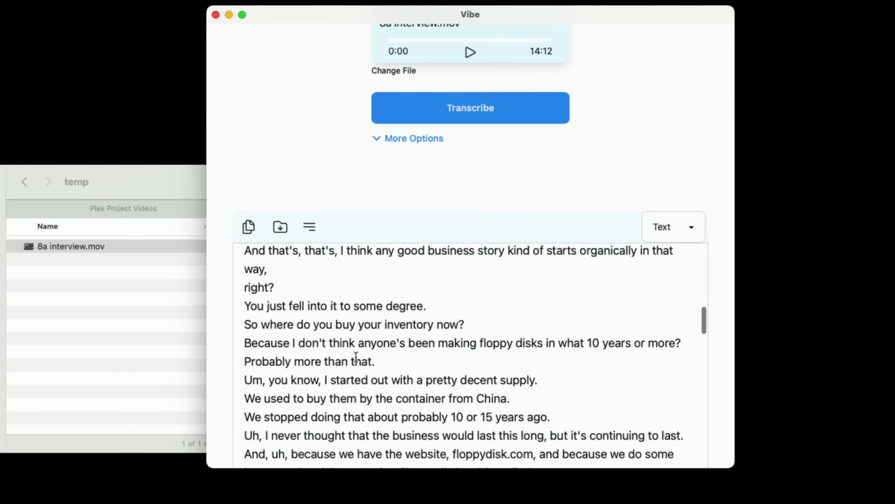
{"action": "scroll", "coordinate": [356, 357], "scroll_direction": "down", "scroll_amount": 3}
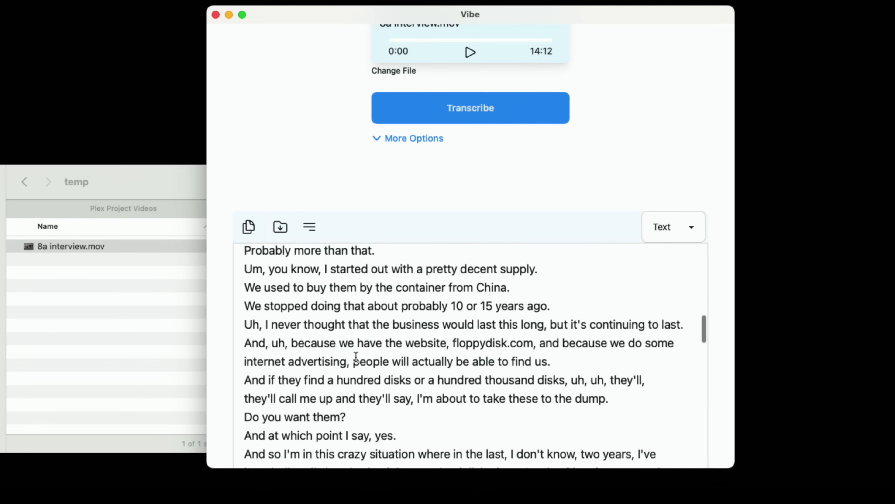
{"action": "scroll", "coordinate": [356, 357], "scroll_direction": "up", "scroll_amount": 4}
{"action": "scroll", "coordinate": [356, 357], "scroll_direction": "up", "scroll_amount": 10}
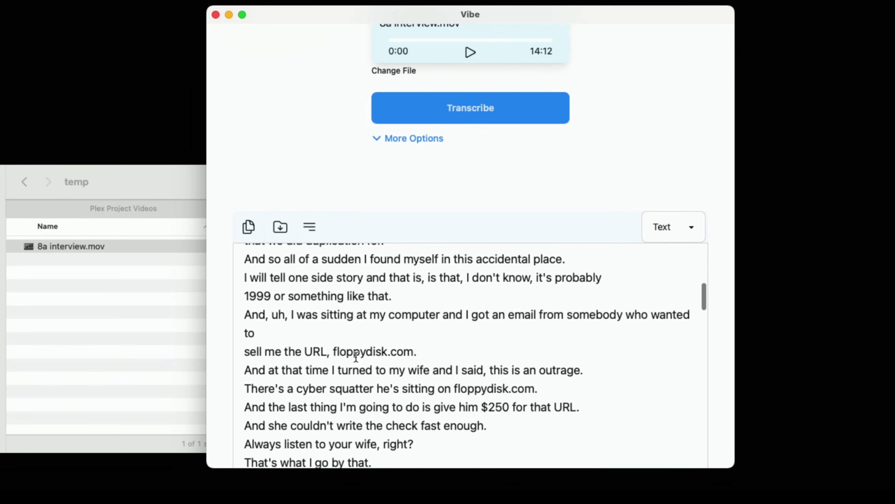
{"action": "scroll", "coordinate": [356, 357], "scroll_direction": "up", "scroll_amount": 10}
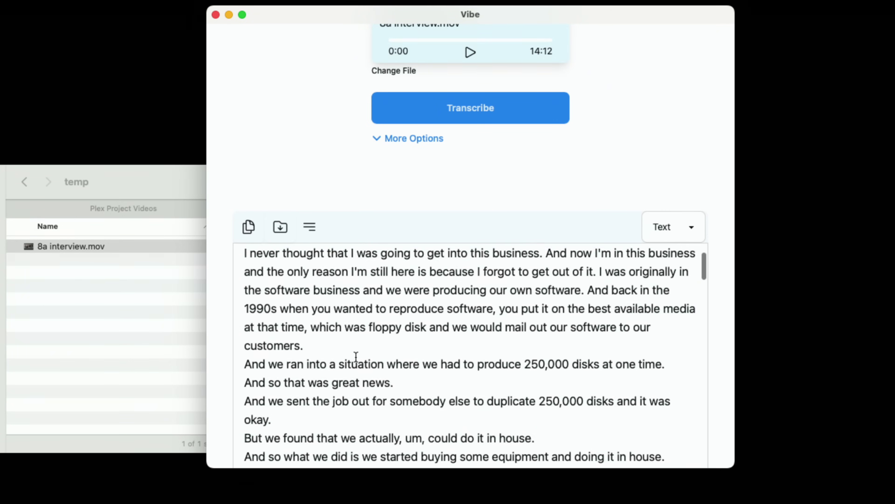
{"action": "scroll", "coordinate": [356, 357], "scroll_direction": "up", "scroll_amount": 3}
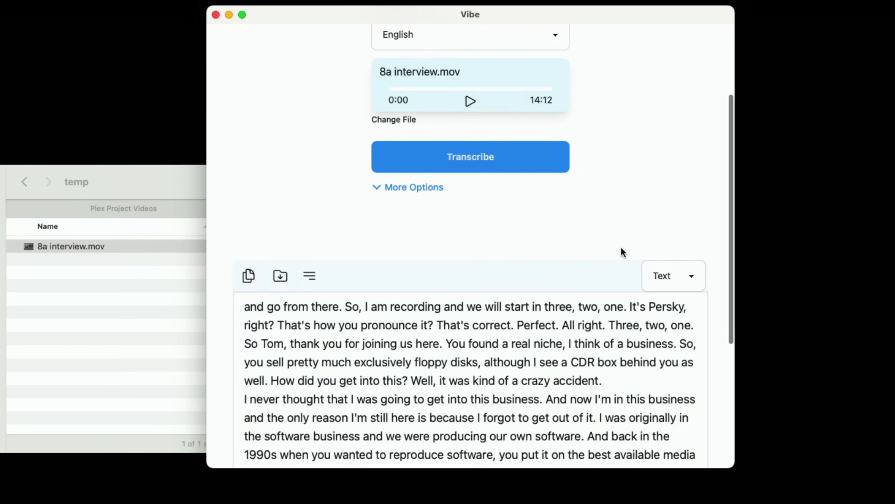
{"action": "scroll", "coordinate": [628, 311], "scroll_direction": "up", "scroll_amount": 3}
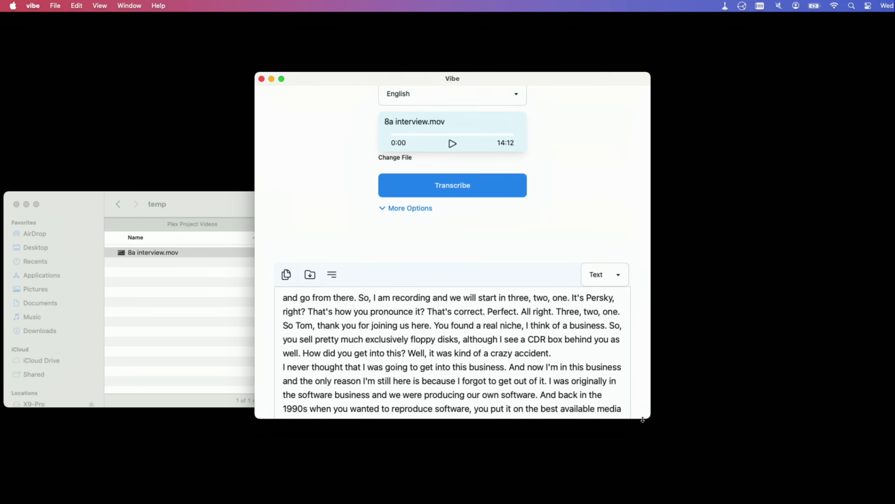
- Make the Vibe window taller and review the interview transcript with its timestamps in HTML format
{"action": "left_click_drag", "start_coordinate": [643, 420], "coordinate": [640, 503]}
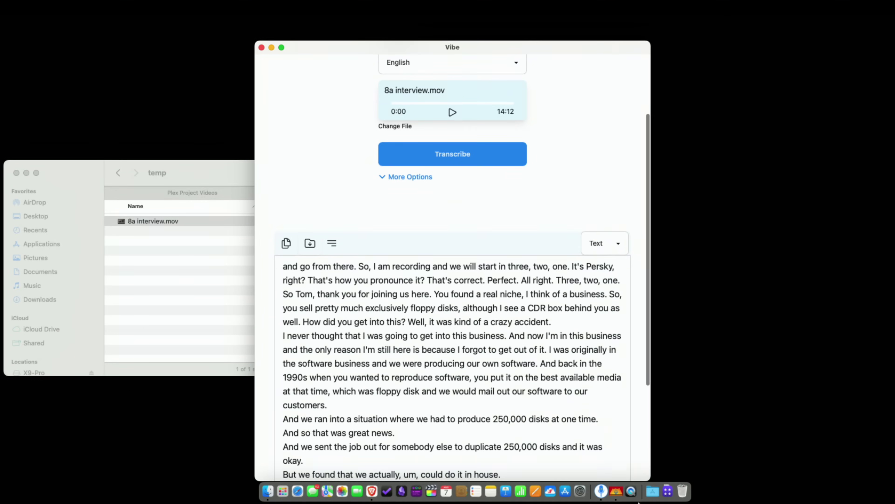
{"action": "left_click", "coordinate": [611, 244]}
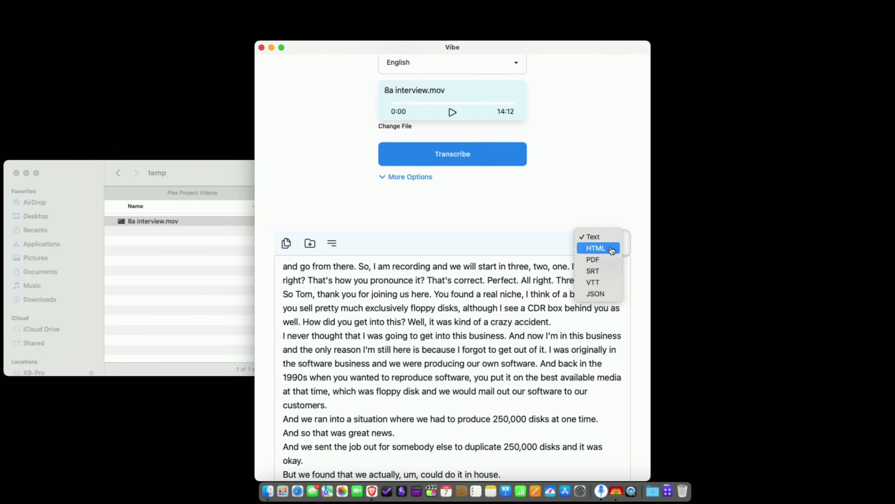
{"action": "left_click", "coordinate": [612, 249]}
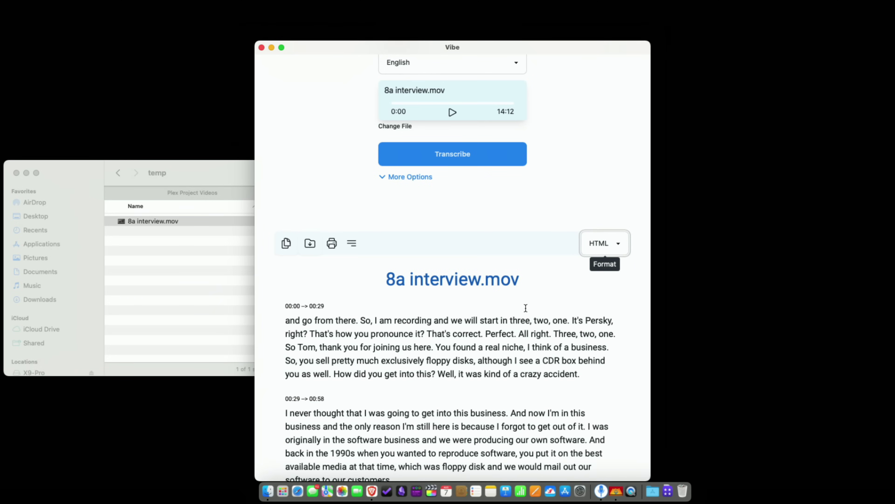
{"action": "scroll", "coordinate": [526, 308], "scroll_direction": "down", "scroll_amount": 10}
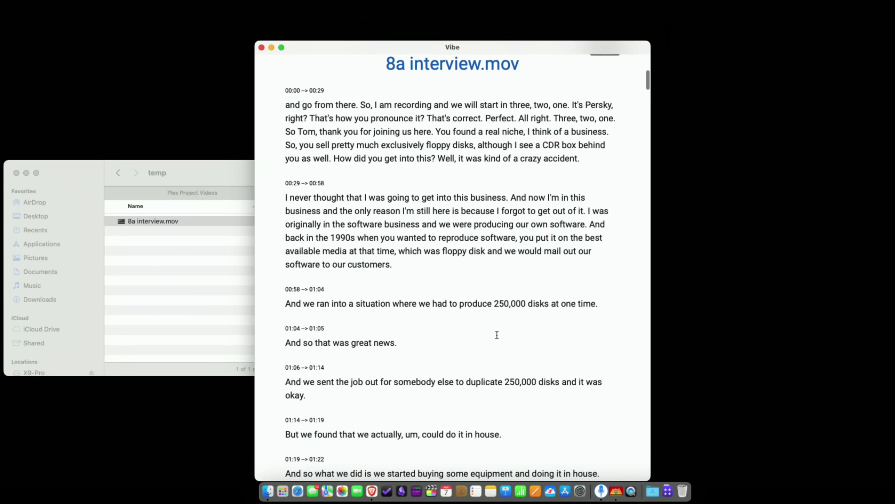
{"action": "scroll", "coordinate": [497, 334], "scroll_direction": "down", "scroll_amount": 13}
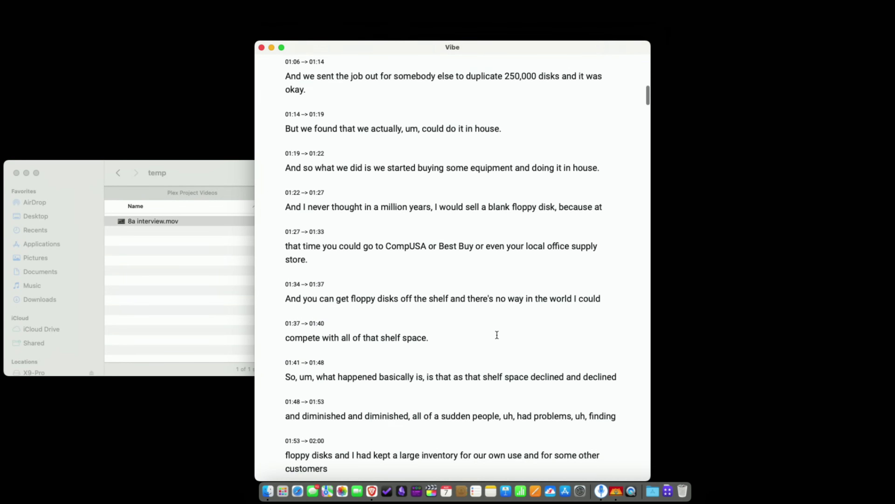
{"action": "scroll", "coordinate": [497, 335], "scroll_direction": "down", "scroll_amount": 17}
{"action": "scroll", "coordinate": [497, 335], "scroll_direction": "up", "scroll_amount": 13}
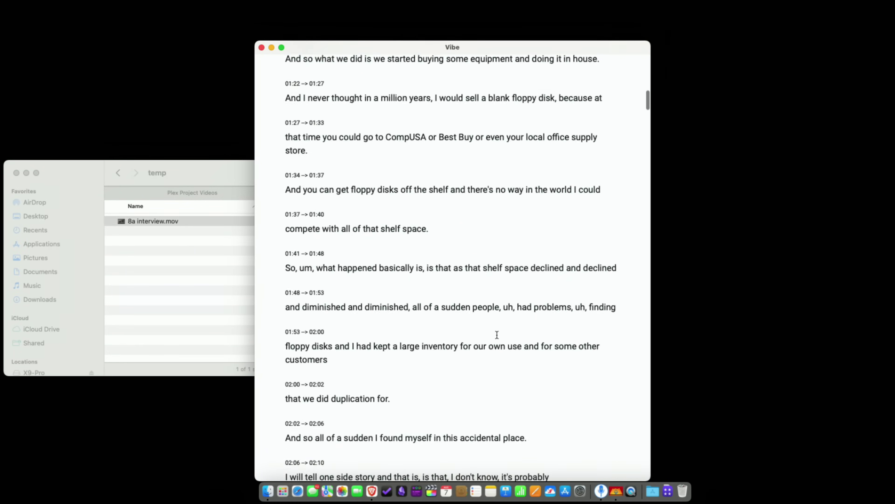
{"action": "scroll", "coordinate": [497, 334], "scroll_direction": "up", "scroll_amount": 20}
- Preview the transcript in PDF format and change the output format to SRT
{"action": "left_click", "coordinate": [597, 335]}
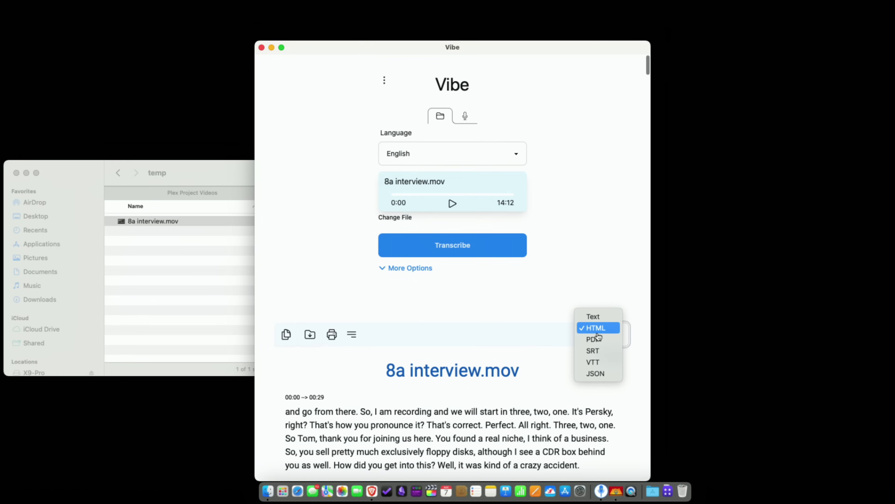
{"action": "left_click", "coordinate": [606, 345]}
{"action": "left_click", "coordinate": [609, 335]}
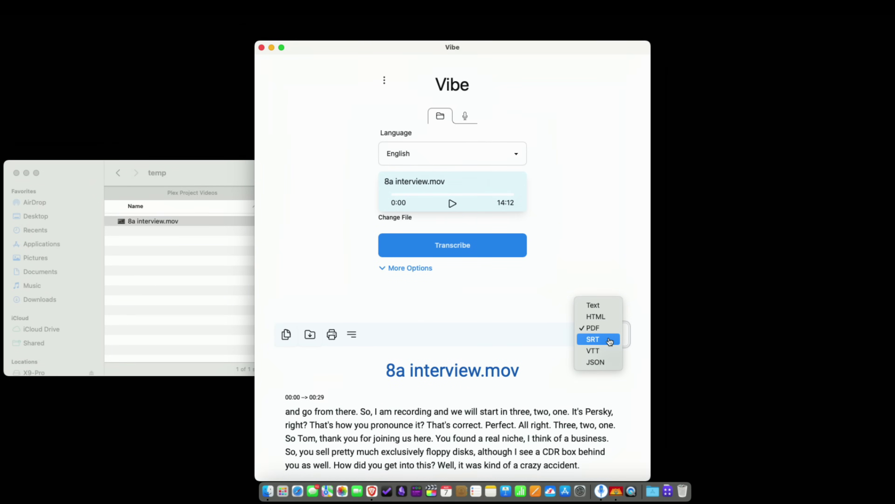
{"action": "left_click", "coordinate": [611, 339]}
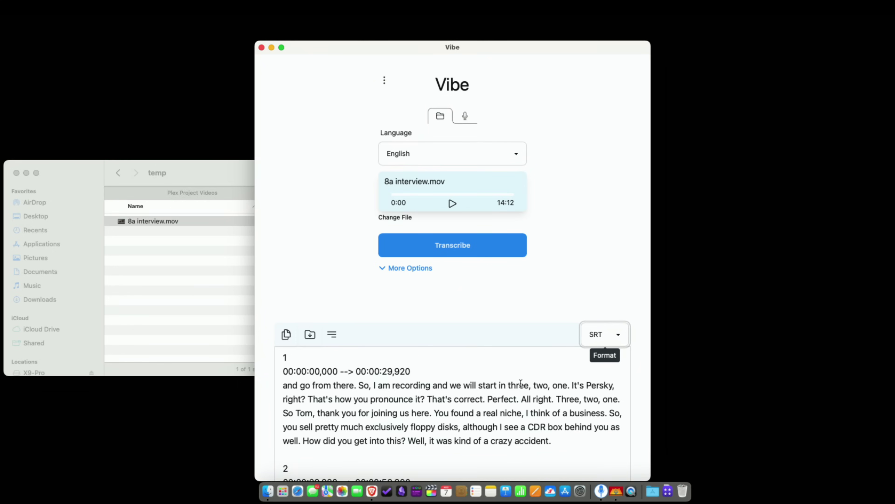
- Examine the numbered, time-coded subtitle entries of the SRT transcript
{"action": "scroll", "coordinate": [500, 388], "scroll_direction": "down", "scroll_amount": 5}
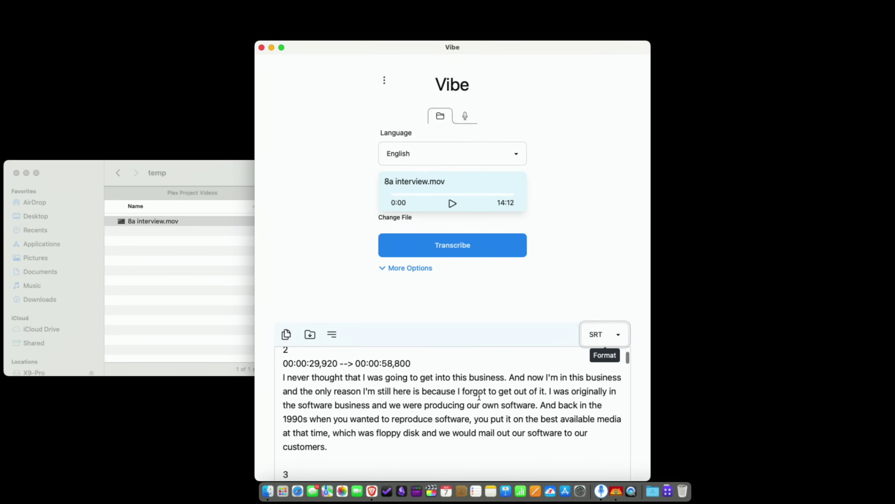
{"action": "scroll", "coordinate": [561, 255], "scroll_direction": "down", "scroll_amount": 3}
{"action": "scroll", "coordinate": [504, 325], "scroll_direction": "down", "scroll_amount": 5}
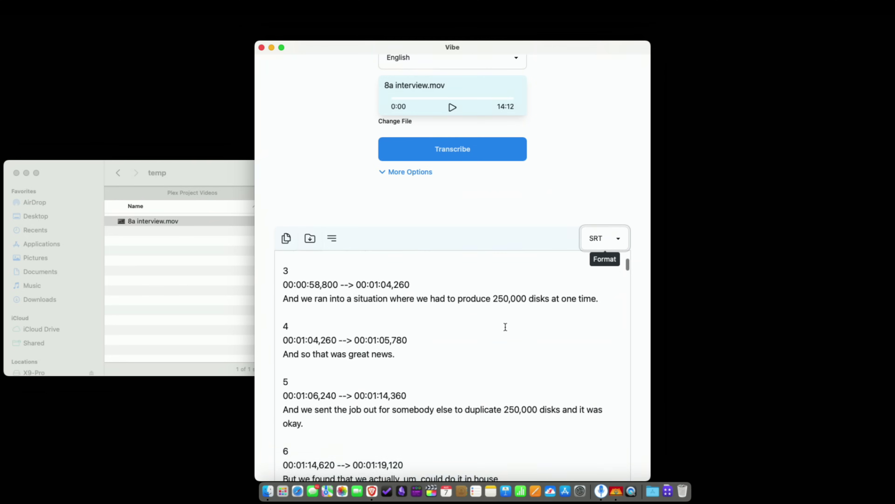
{"action": "scroll", "coordinate": [505, 327], "scroll_direction": "down", "scroll_amount": 8}
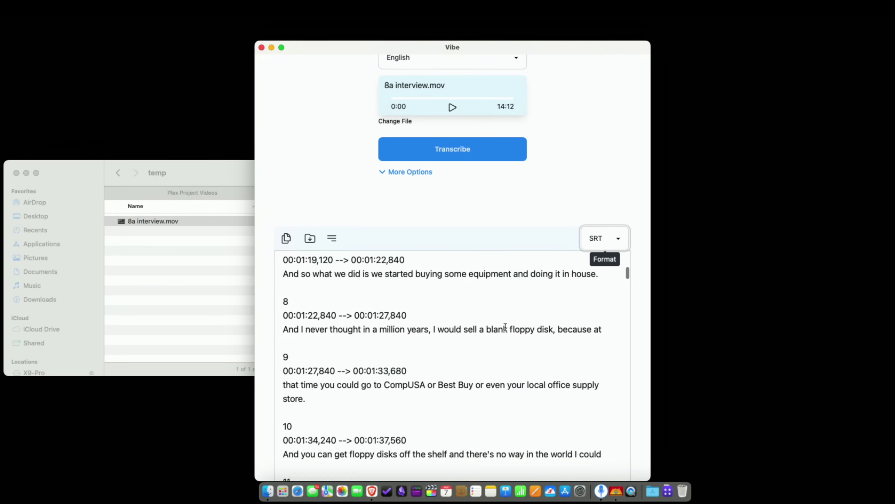
{"action": "scroll", "coordinate": [505, 326], "scroll_direction": "down", "scroll_amount": 2}
{"action": "scroll", "coordinate": [505, 325], "scroll_direction": "up", "scroll_amount": 15}
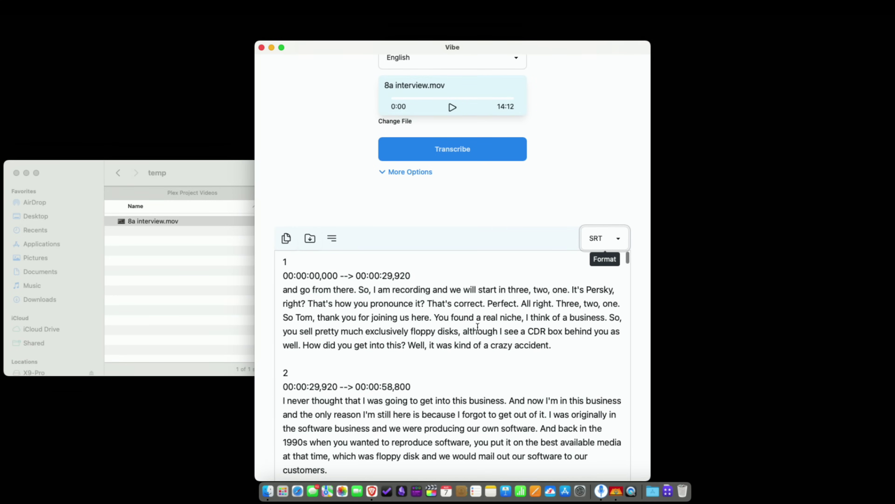
{"action": "scroll", "coordinate": [431, 299], "scroll_direction": "down", "scroll_amount": 5}
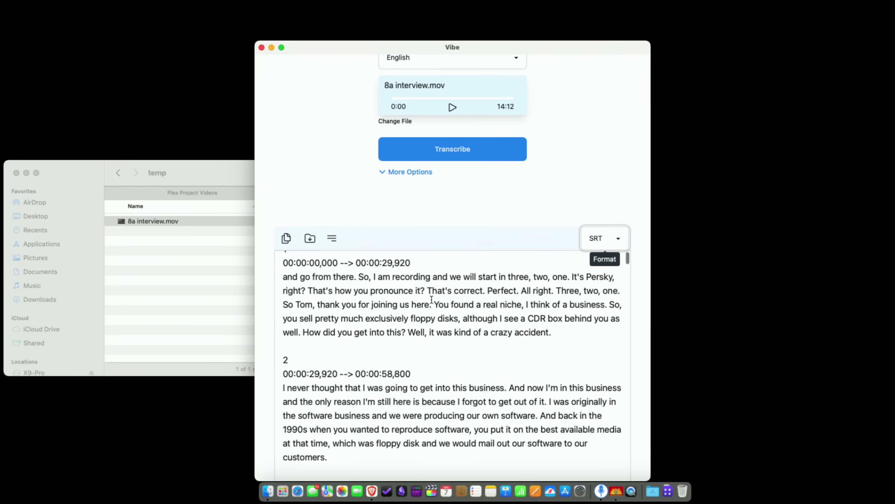
{"action": "scroll", "coordinate": [431, 299], "scroll_direction": "down", "scroll_amount": 15}
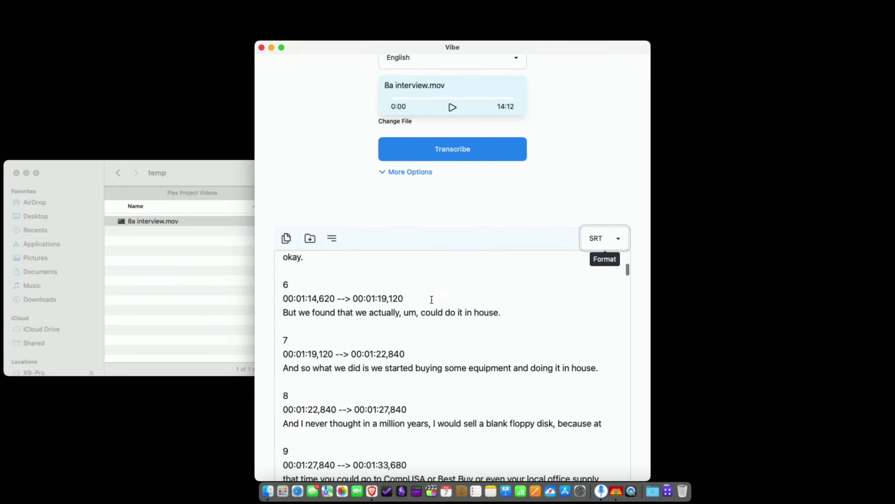
{"action": "scroll", "coordinate": [431, 299], "scroll_direction": "down", "scroll_amount": 15}
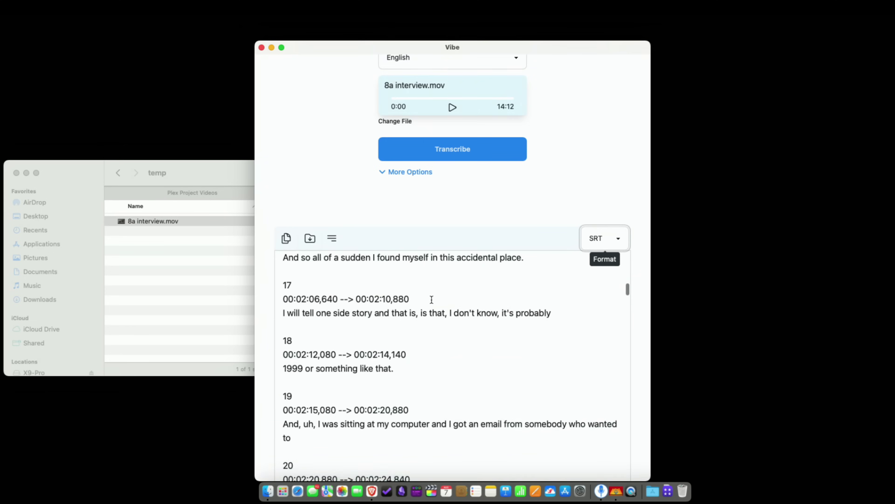
{"action": "scroll", "coordinate": [431, 299], "scroll_direction": "down", "scroll_amount": 15}
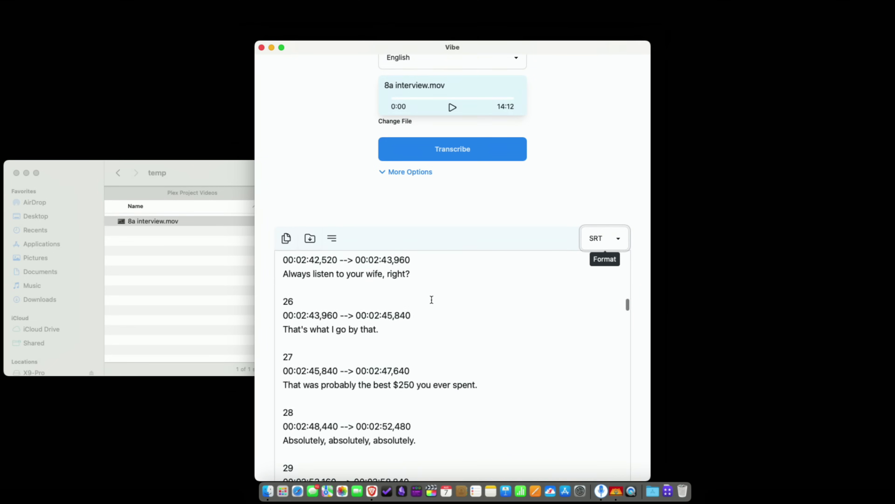
{"action": "scroll", "coordinate": [432, 299], "scroll_direction": "down", "scroll_amount": 12}
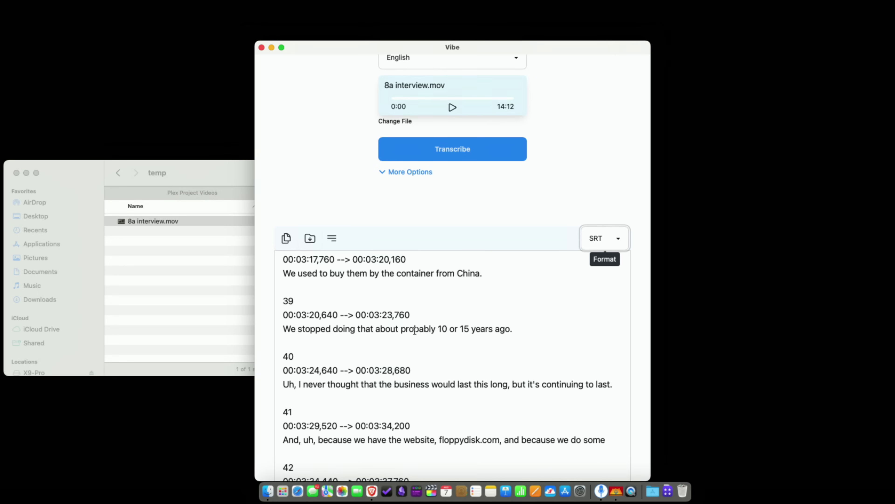
{"action": "scroll", "coordinate": [415, 331], "scroll_direction": "down", "scroll_amount": 10}
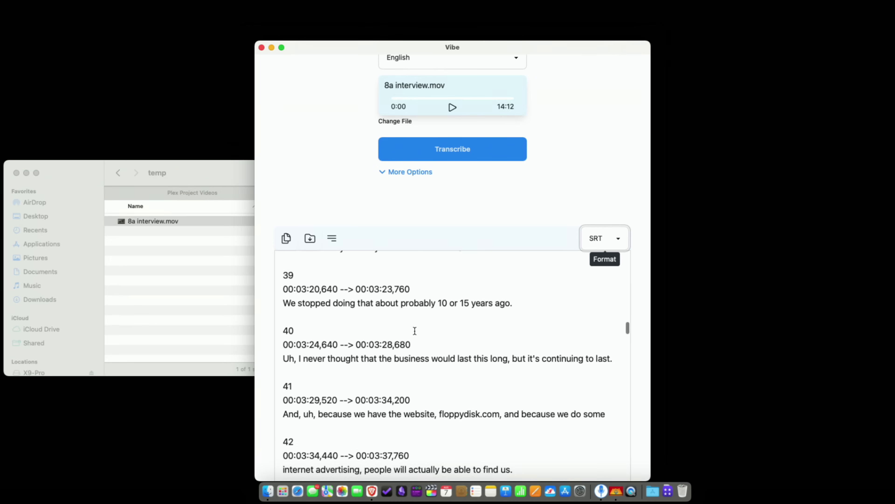
{"action": "scroll", "coordinate": [415, 330], "scroll_direction": "down", "scroll_amount": 20}
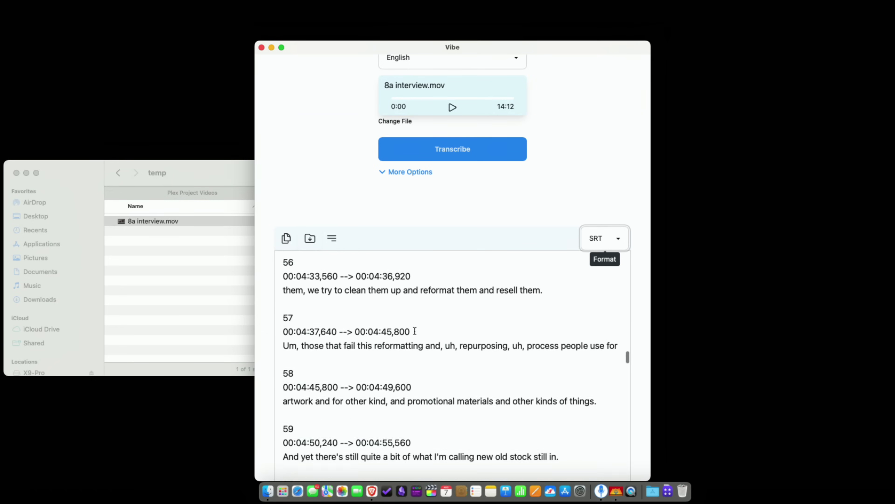
{"action": "scroll", "coordinate": [437, 281], "scroll_direction": "up", "scroll_amount": 15}
{"action": "scroll", "coordinate": [437, 281], "scroll_direction": "up", "scroll_amount": 20}
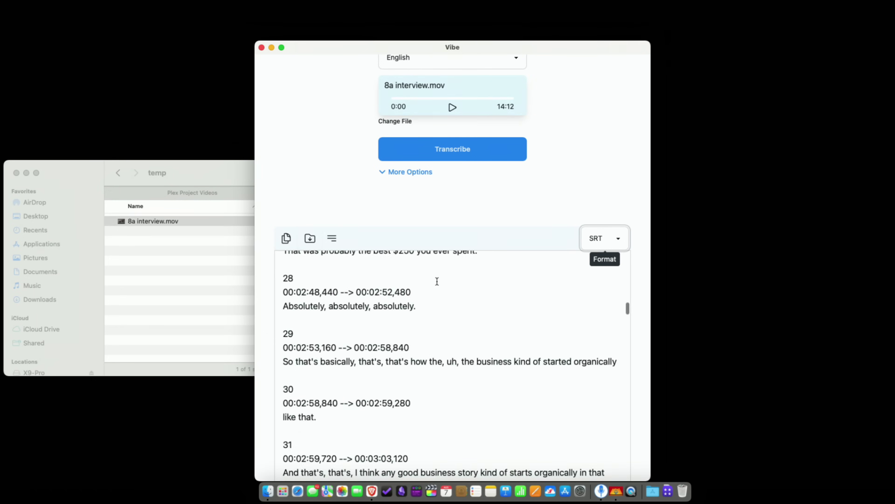
- Preview the transcript in VTT format and change the output format to JSON
{"action": "left_click", "coordinate": [609, 239]}
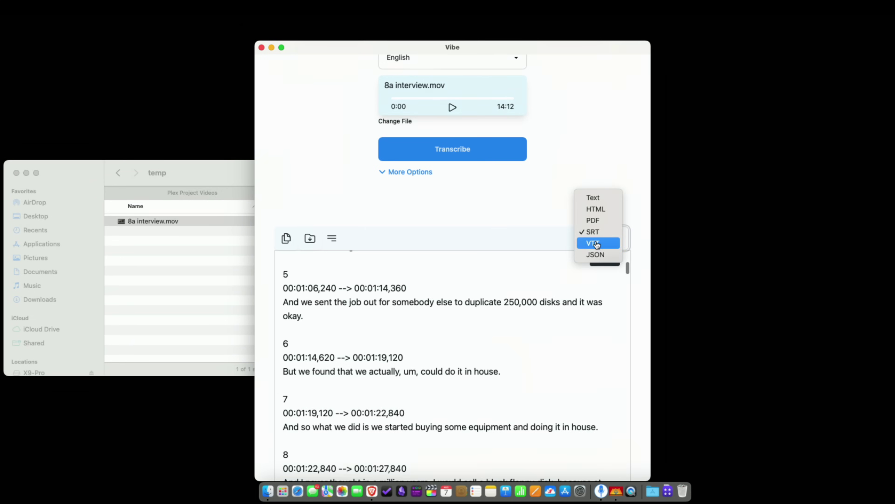
{"action": "left_click", "coordinate": [613, 244]}
{"action": "left_click", "coordinate": [611, 237]}
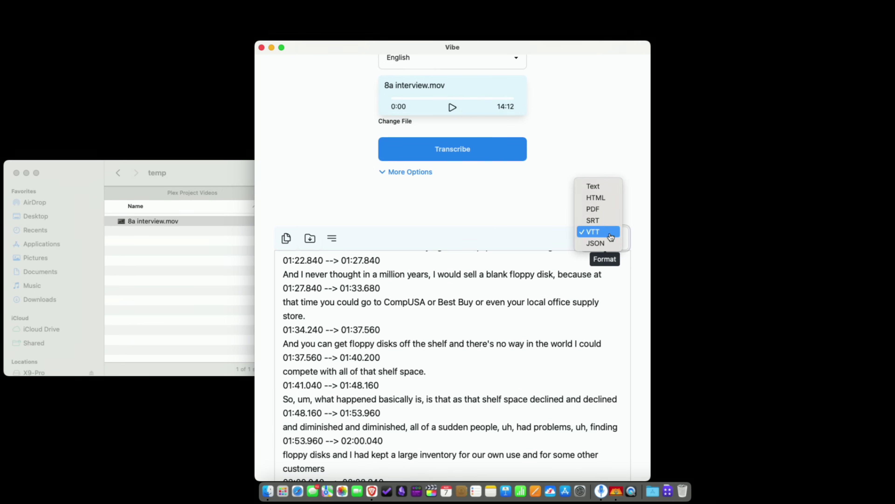
{"action": "left_click", "coordinate": [606, 244]}
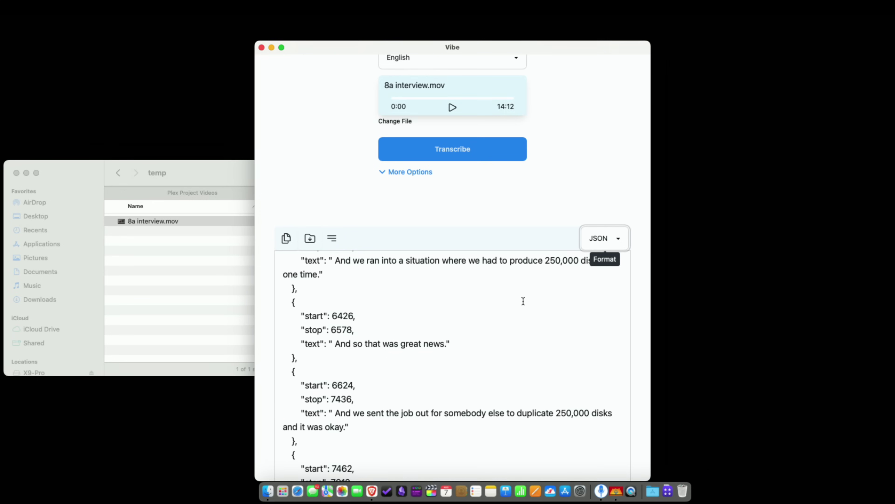
- Change the output format to HTML and save the transcript as 8a interview in the temp folder
{"action": "left_click", "coordinate": [599, 249]}
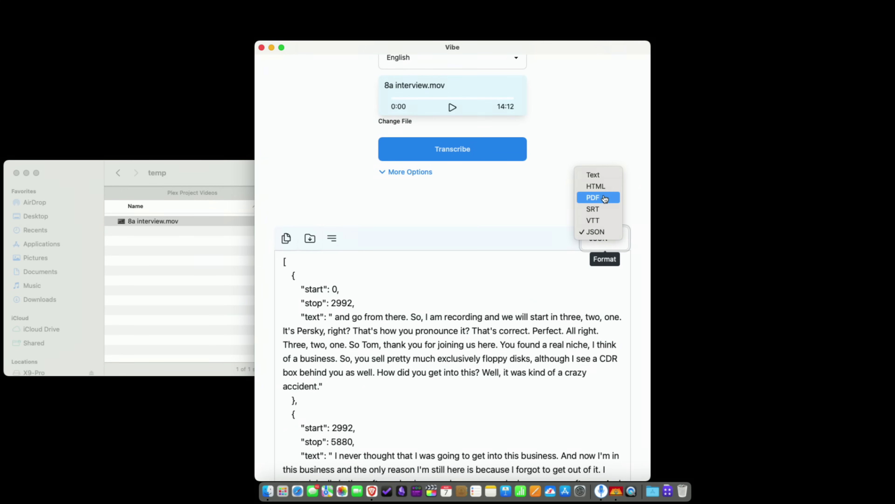
{"action": "left_click", "coordinate": [592, 181]}
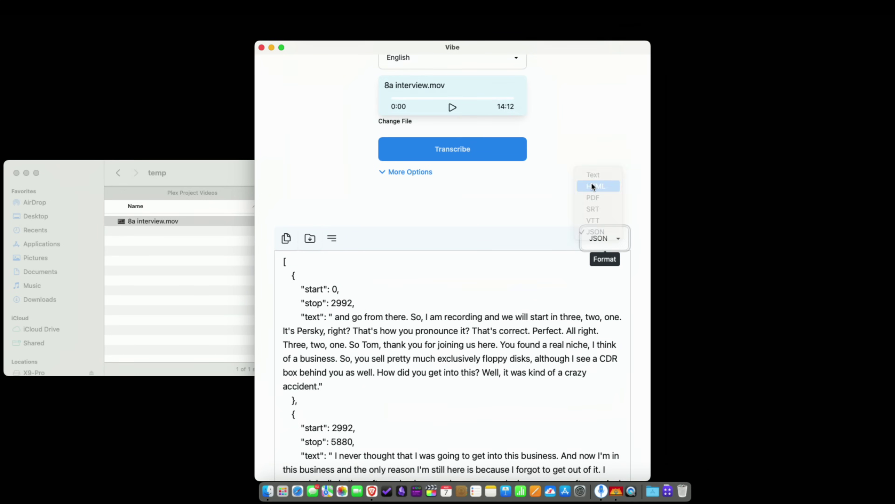
{"action": "left_click", "coordinate": [309, 240]}
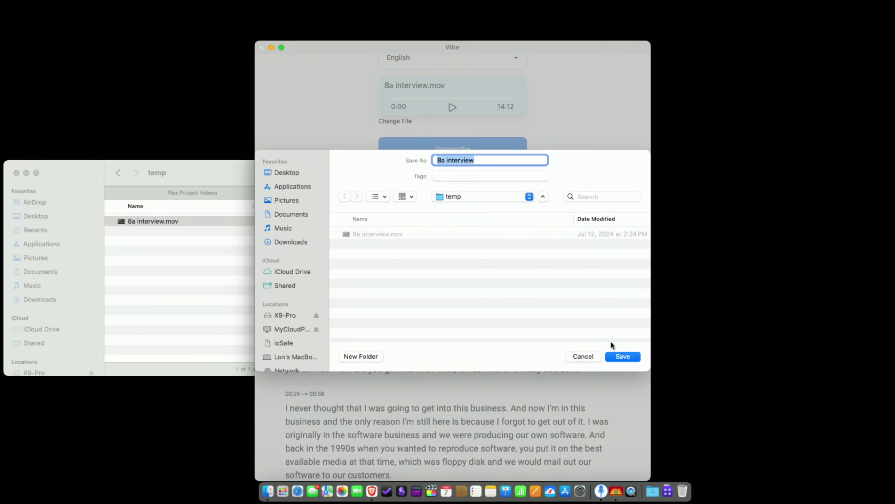
{"action": "left_click", "coordinate": [619, 357]}
- Open 8a interview.html from the temp folder in the browser, skim its timestamped lines, and close the page
{"action": "left_click", "coordinate": [199, 231]}
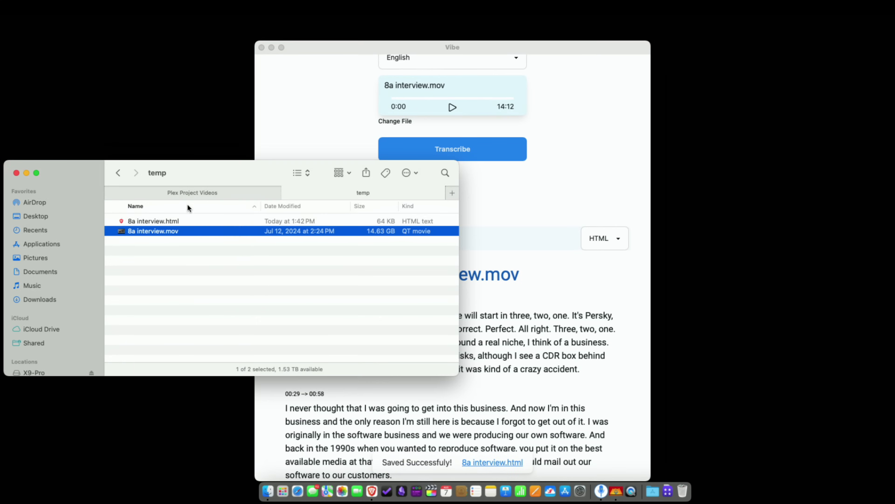
{"action": "left_click", "coordinate": [181, 220]}
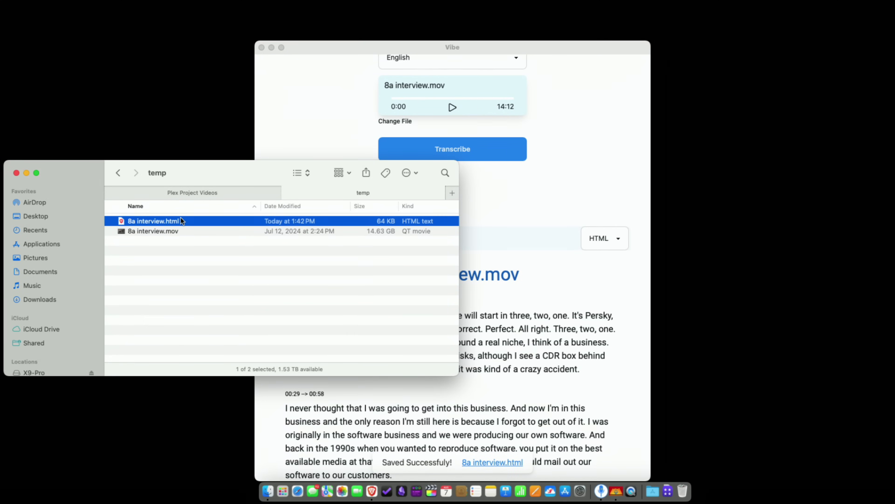
{"action": "double_click", "coordinate": [181, 220]}
{"action": "scroll", "coordinate": [206, 240], "scroll_direction": "down", "scroll_amount": 20}
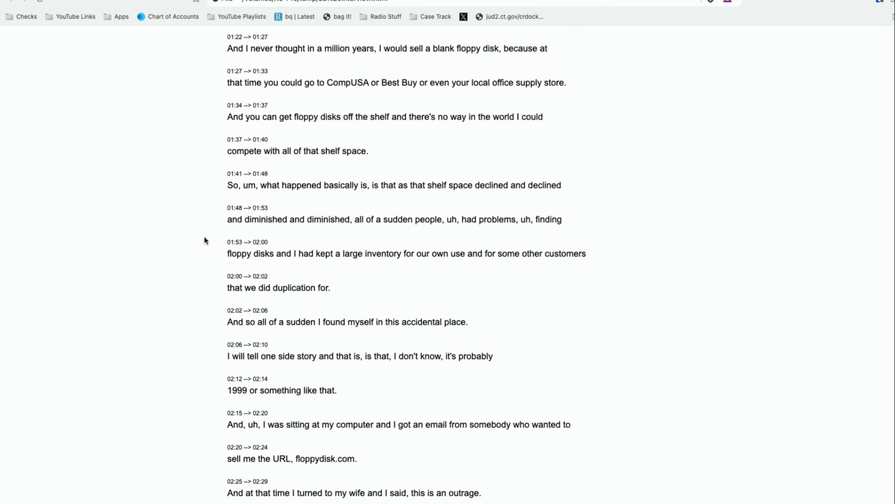
{"action": "key", "text": "super+w"}
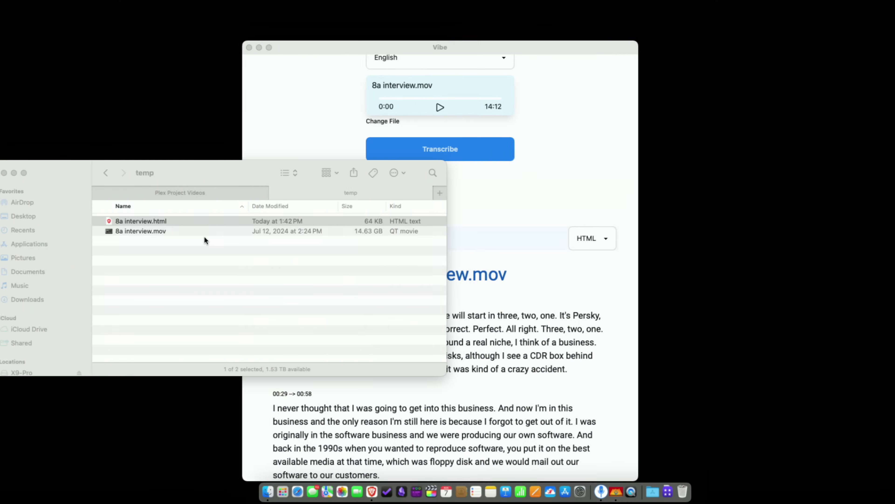
- Switch back to Vibe, look at the available output formats, and move its window higher on the screen
{"action": "left_click", "coordinate": [526, 201]}
{"action": "left_click", "coordinate": [603, 249]}
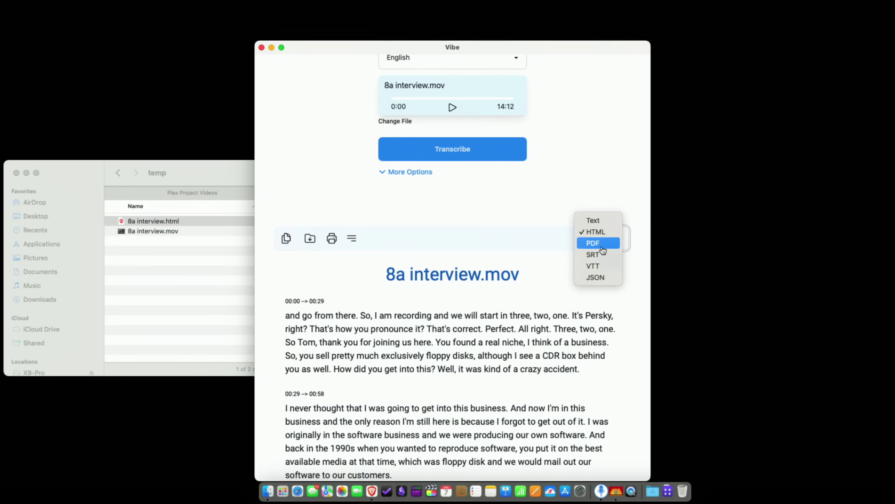
{"action": "left_click", "coordinate": [605, 193]}
{"action": "scroll", "coordinate": [605, 193], "scroll_direction": "up", "scroll_amount": 4}
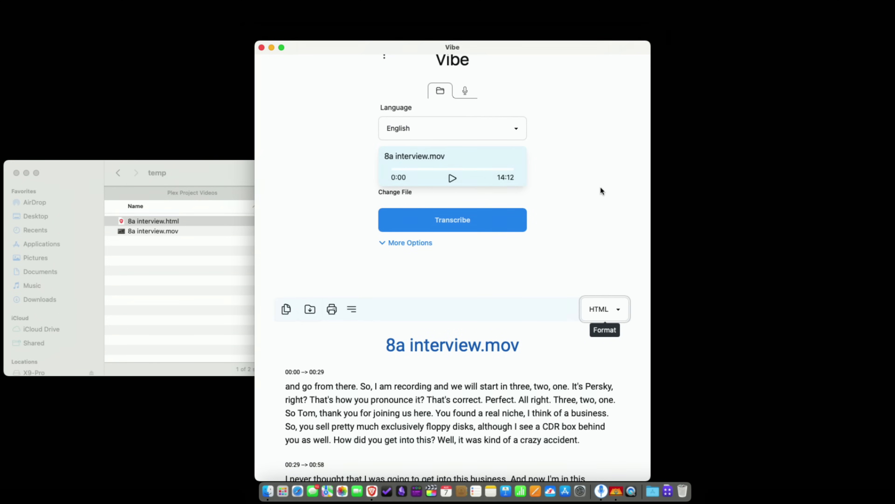
{"action": "left_click_drag", "start_coordinate": [541, 50], "coordinate": [541, 26]}
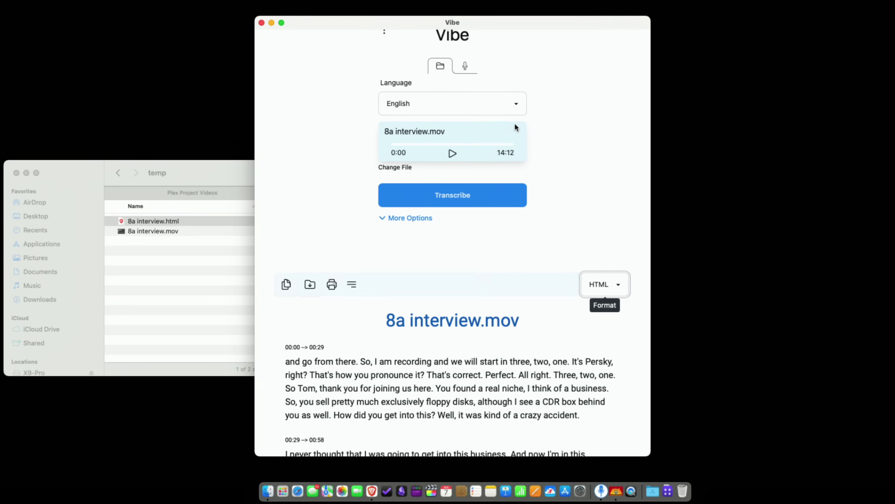
- Expand the additional transcription options, enable timestamps per each word, and set Max Sentence Length to 55
{"action": "scroll", "coordinate": [515, 124], "scroll_direction": "down", "scroll_amount": 1}
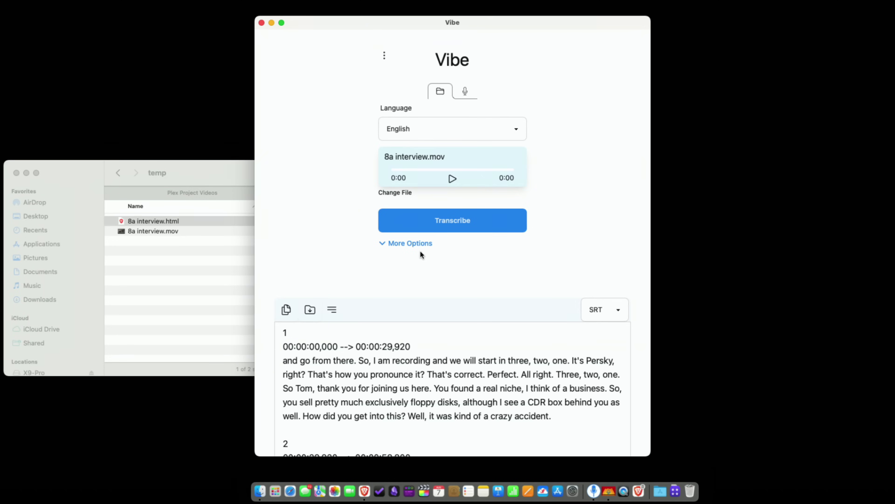
{"action": "left_click", "coordinate": [419, 247]}
{"action": "scroll", "coordinate": [431, 273], "scroll_direction": "down", "scroll_amount": 3}
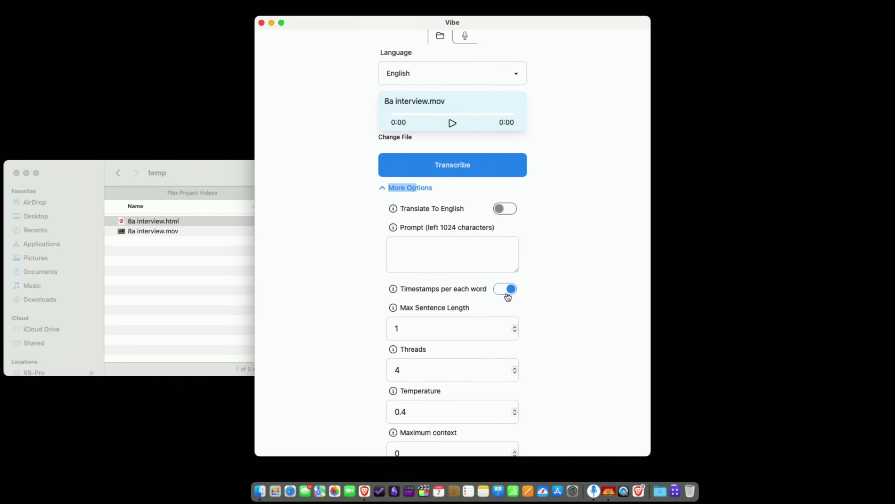
{"action": "left_click", "coordinate": [455, 325]}
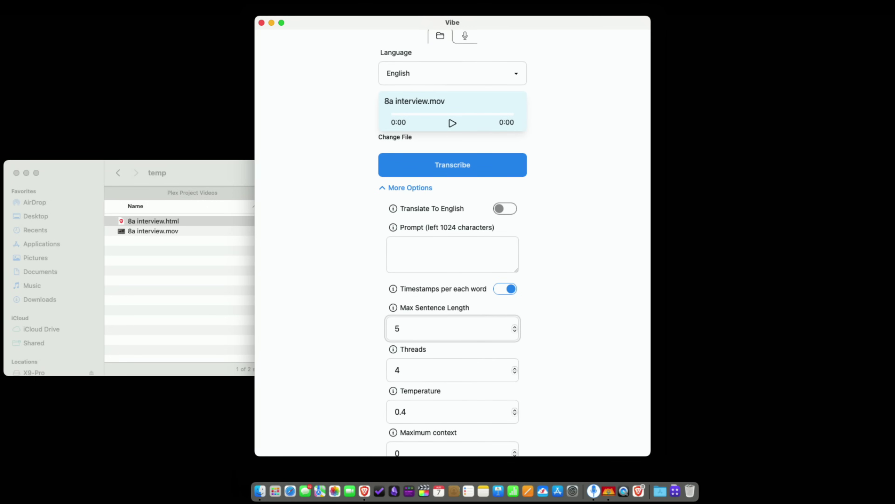
{"action": "type", "text": "55"}
- Check the output format, leave the prompt empty, and transcribe 8a interview.mov again
{"action": "scroll", "coordinate": [592, 328], "scroll_direction": "down", "scroll_amount": 10}
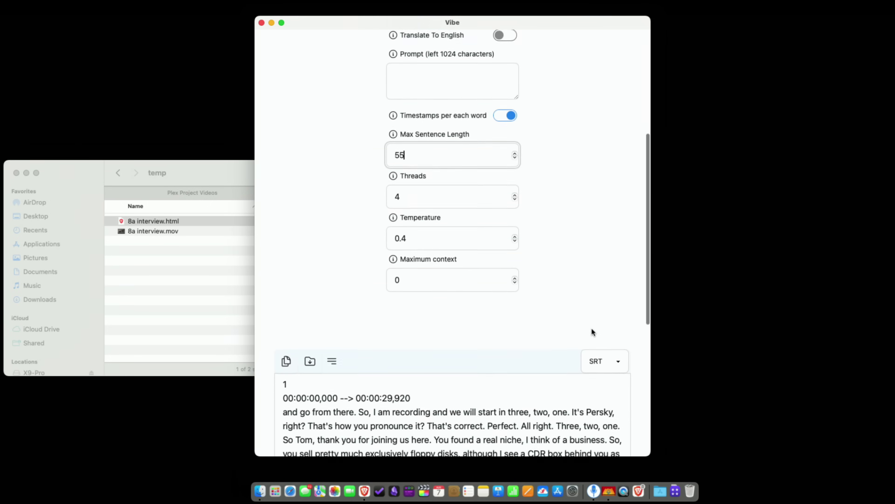
{"action": "scroll", "coordinate": [596, 260], "scroll_direction": "down", "scroll_amount": 10}
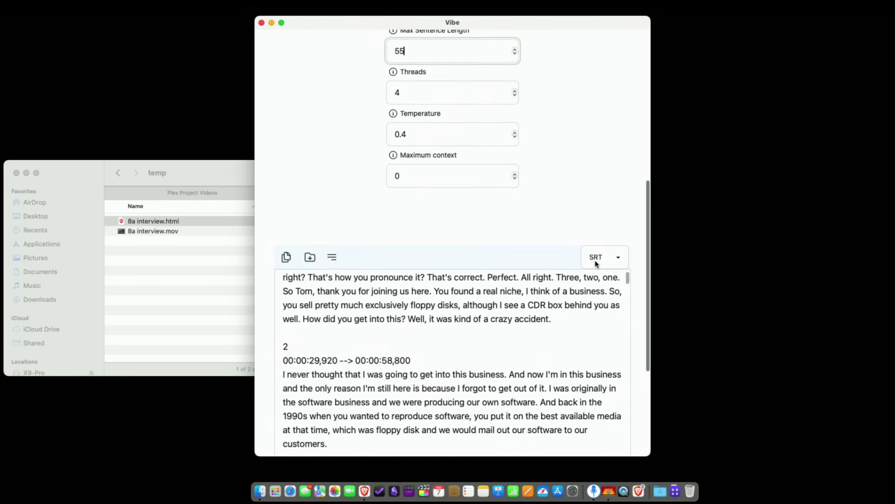
{"action": "scroll", "coordinate": [596, 261], "scroll_direction": "up", "scroll_amount": 10}
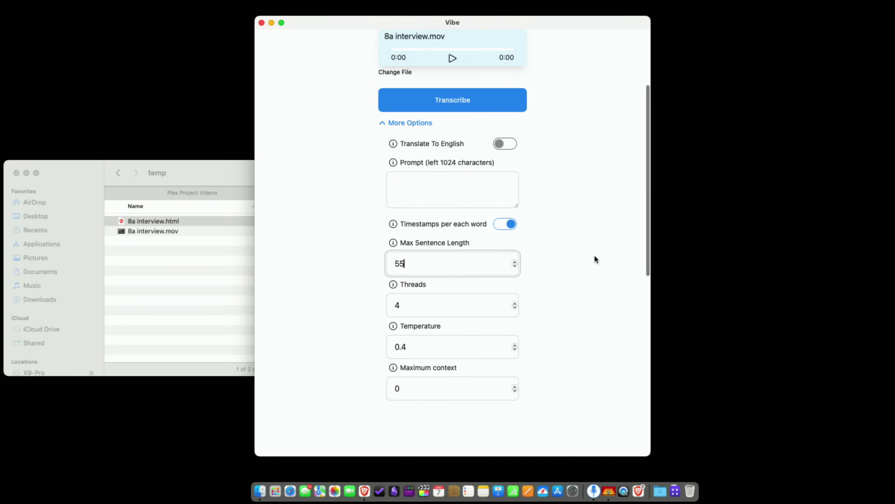
{"action": "scroll", "coordinate": [595, 255], "scroll_direction": "up", "scroll_amount": 2}
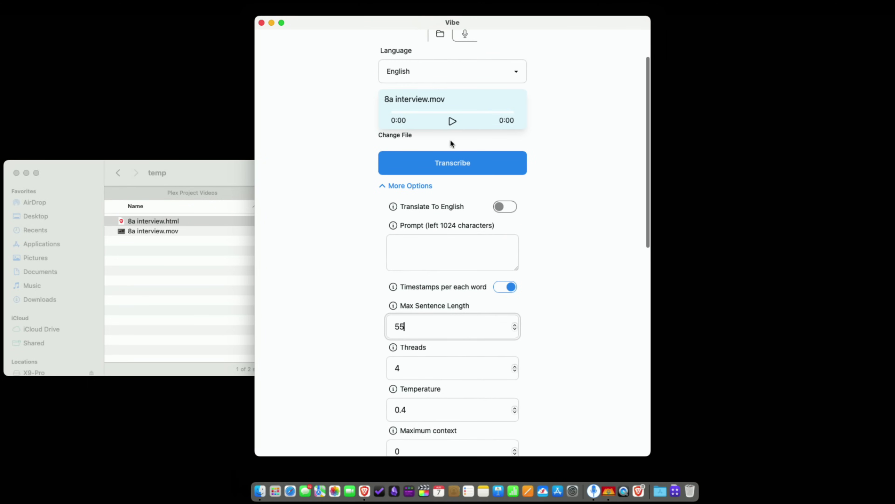
{"action": "left_click", "coordinate": [429, 253]}
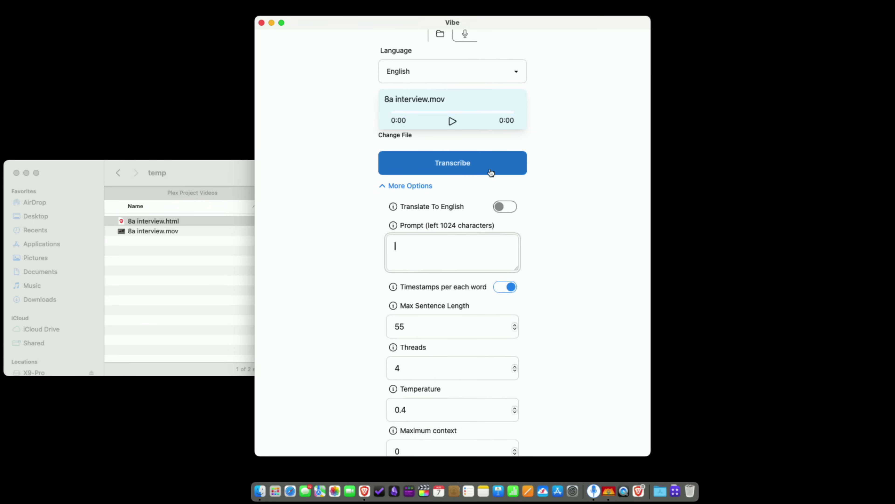
{"action": "left_click", "coordinate": [544, 180]}
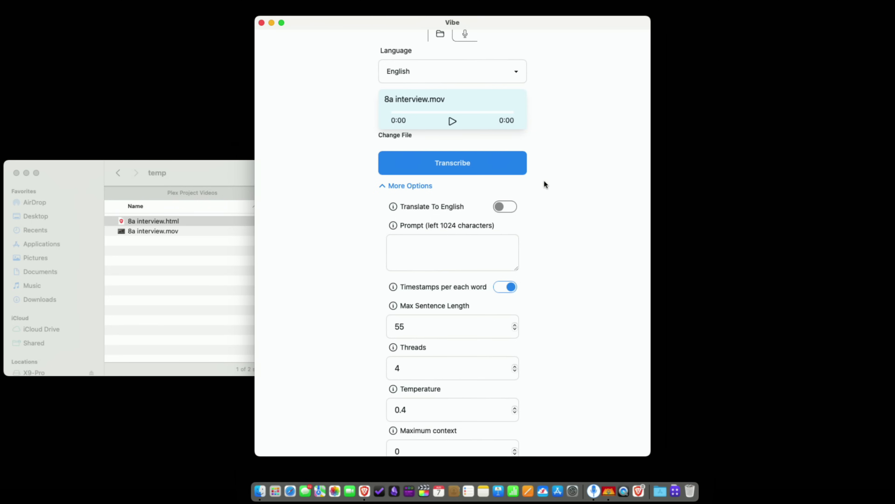
{"action": "left_click", "coordinate": [491, 168]}
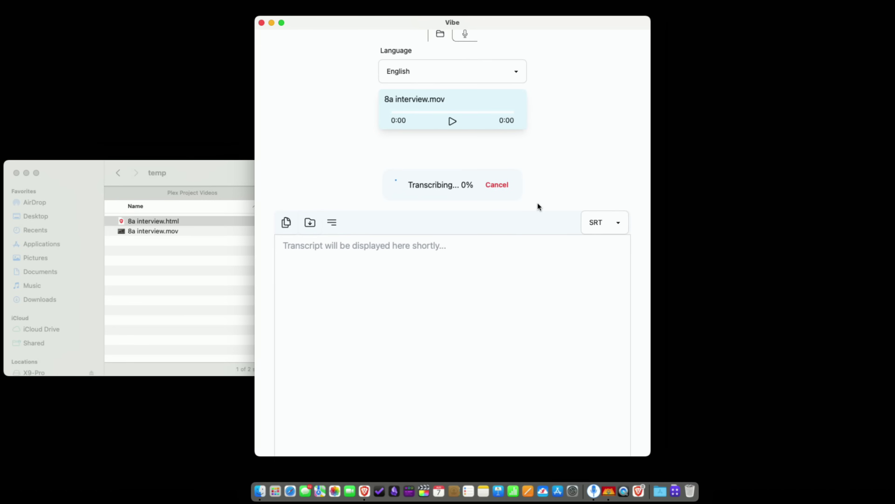
- Examine the time-coded entries of the new SRT transcript to check how the sentences are split
{"action": "scroll", "coordinate": [432, 360], "scroll_direction": "down", "scroll_amount": 5}
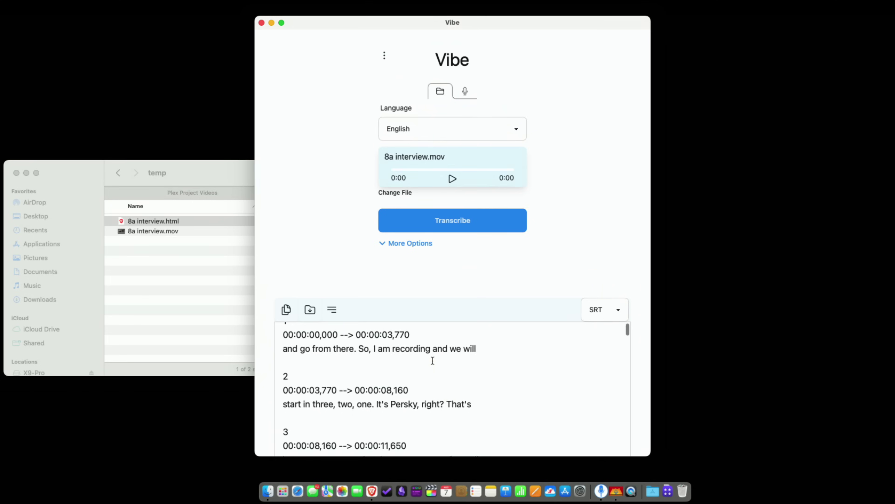
{"action": "scroll", "coordinate": [432, 359], "scroll_direction": "down", "scroll_amount": 3}
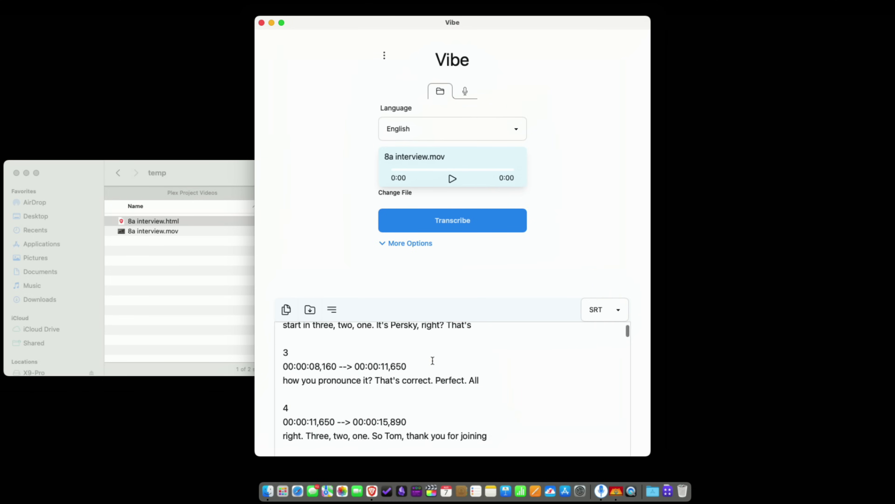
{"action": "scroll", "coordinate": [433, 360], "scroll_direction": "down", "scroll_amount": 3}
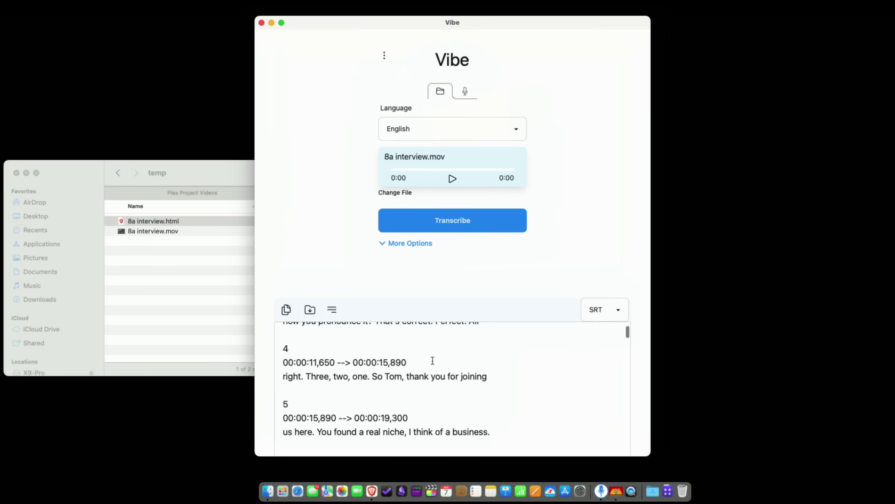
{"action": "scroll", "coordinate": [433, 360], "scroll_direction": "down", "scroll_amount": 5}
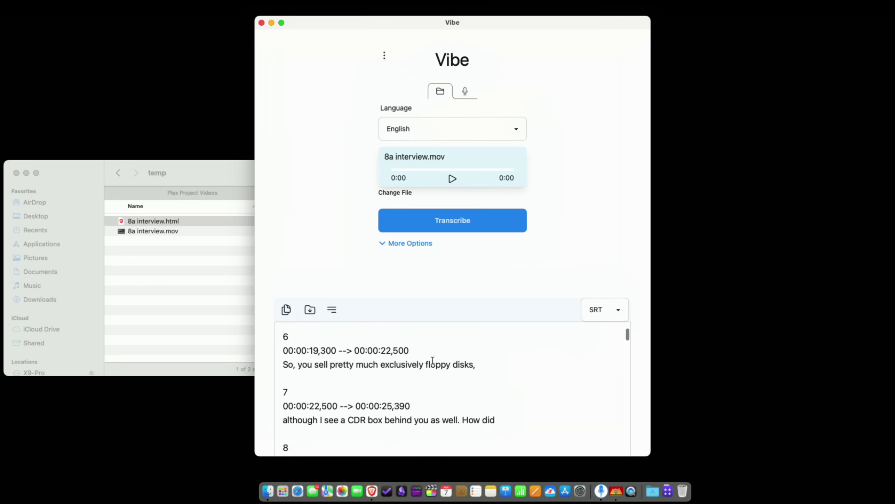
{"action": "scroll", "coordinate": [432, 360], "scroll_direction": "down", "scroll_amount": 4}
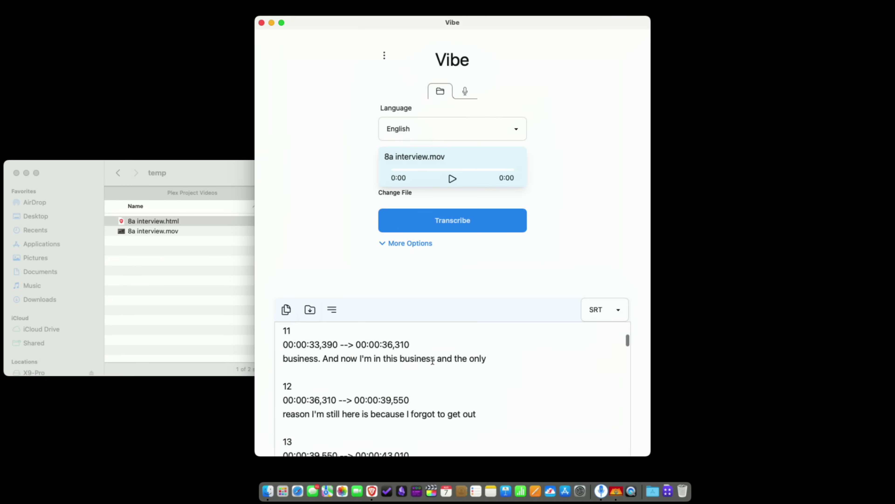
{"action": "scroll", "coordinate": [432, 360], "scroll_direction": "down", "scroll_amount": 1}
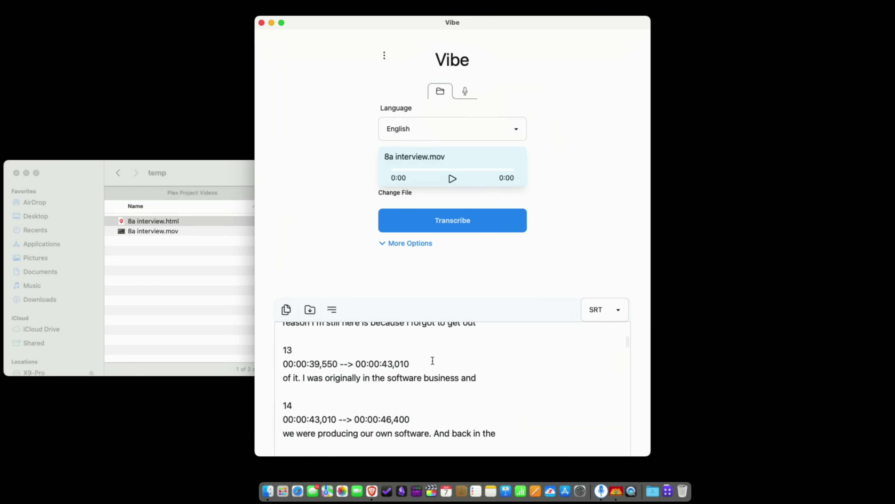
{"action": "scroll", "coordinate": [432, 360], "scroll_direction": "down", "scroll_amount": 5}
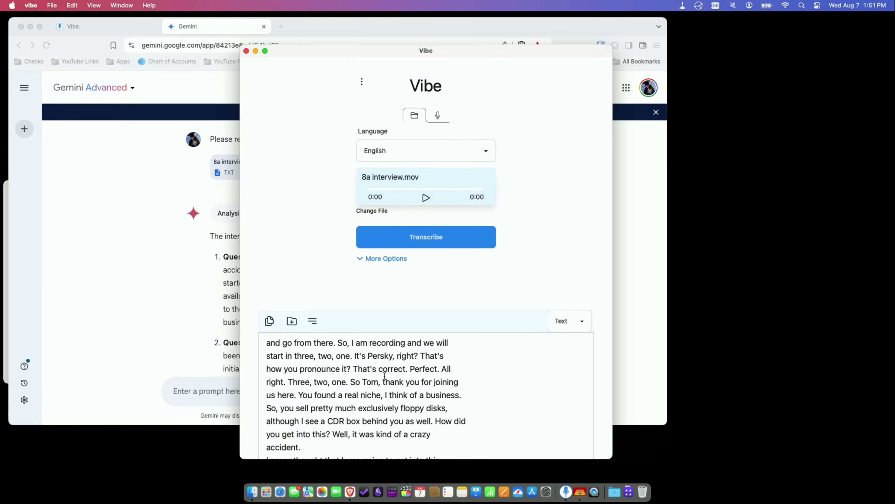
- Skim the plain-text transcript, switch to Gemini in the browser, and review the questions and answers it extracted from the 8a interview file
{"action": "scroll", "coordinate": [327, 377], "scroll_direction": "down", "scroll_amount": 15}
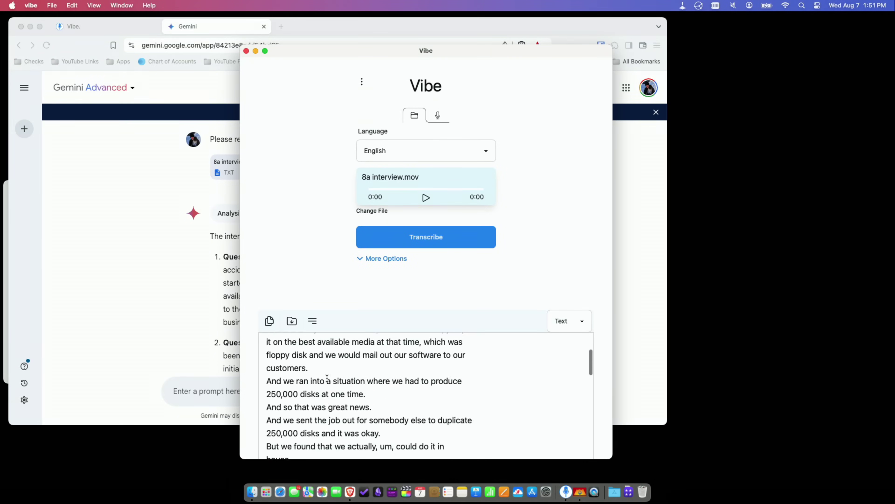
{"action": "scroll", "coordinate": [327, 377], "scroll_direction": "down", "scroll_amount": 5}
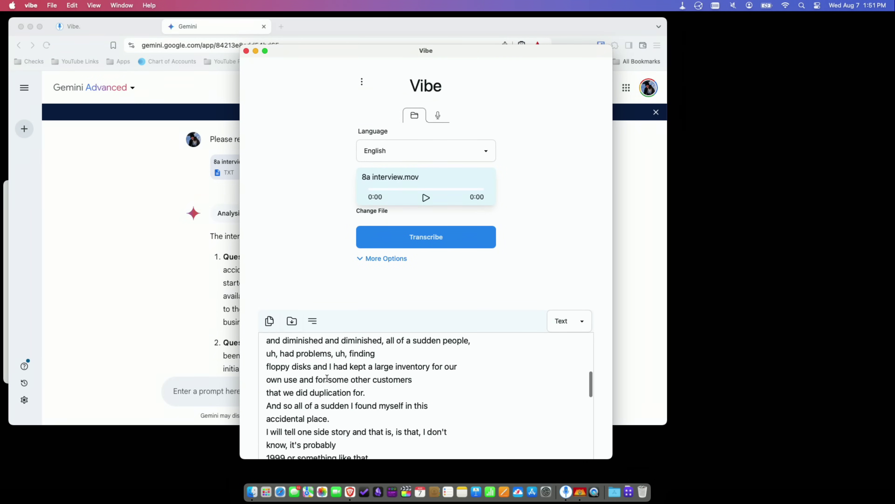
{"action": "left_click", "coordinate": [152, 257]}
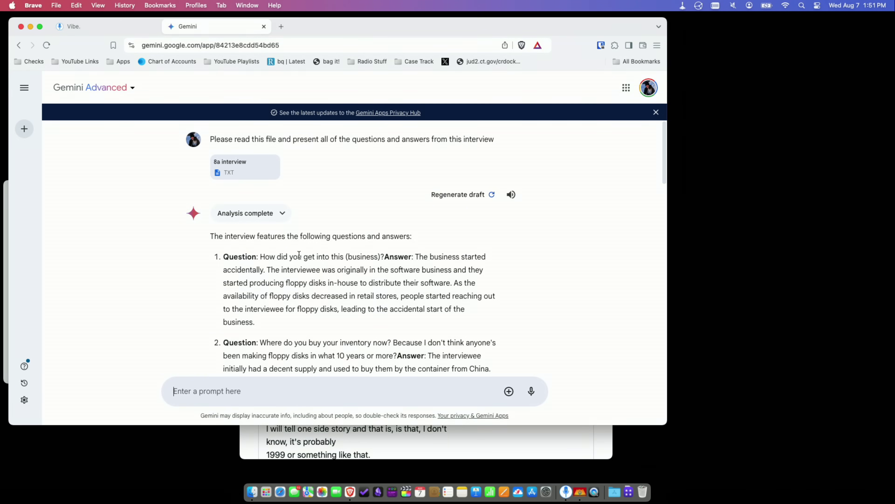
{"action": "scroll", "coordinate": [299, 254], "scroll_direction": "down", "scroll_amount": 5}
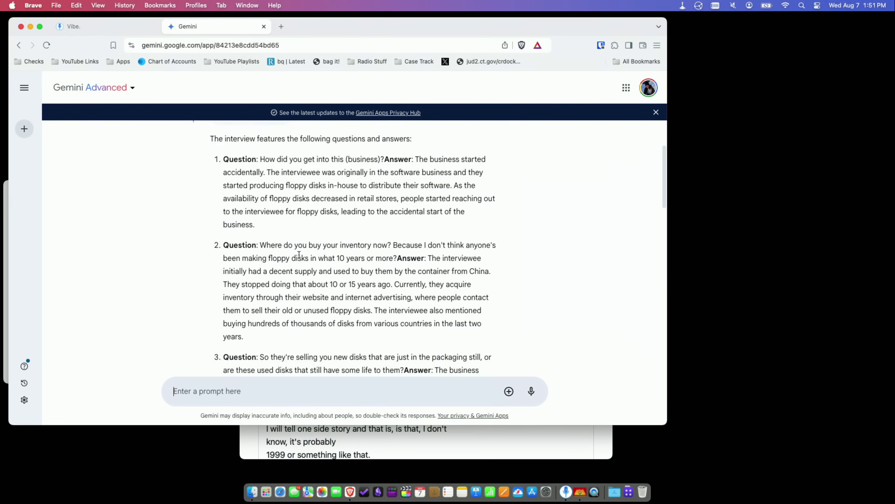
{"action": "scroll", "coordinate": [299, 255], "scroll_direction": "down", "scroll_amount": 2}
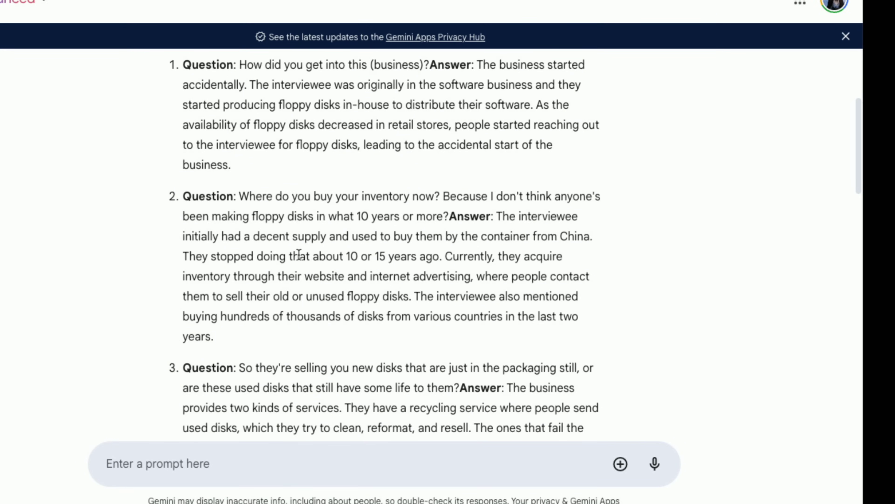
{"action": "scroll", "coordinate": [299, 254], "scroll_direction": "down", "scroll_amount": 15}
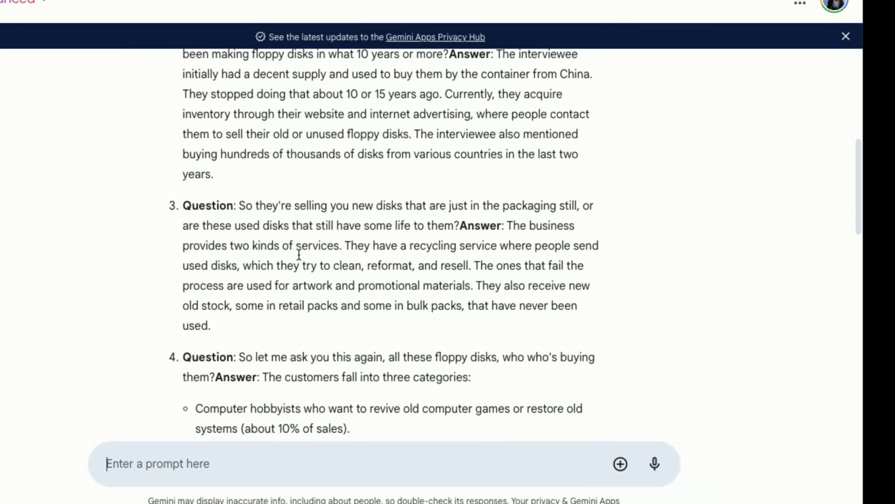
{"action": "scroll", "coordinate": [299, 254], "scroll_direction": "down", "scroll_amount": 15}
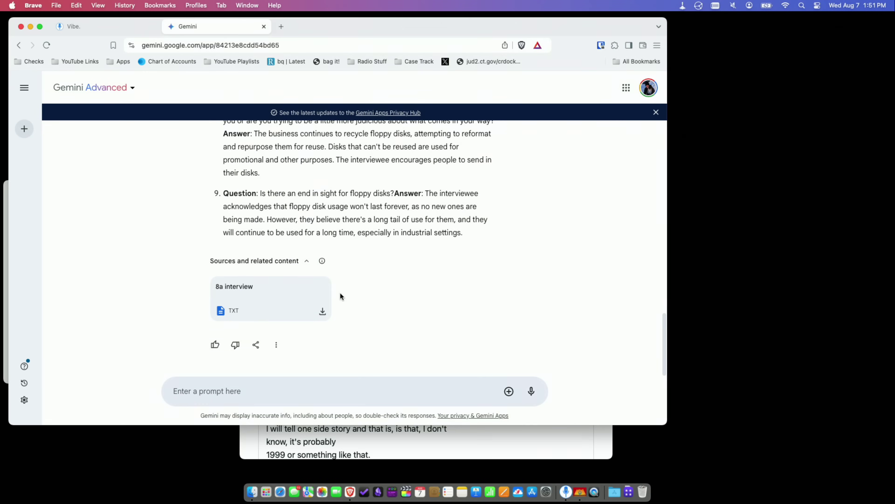
{"action": "scroll", "coordinate": [341, 294], "scroll_direction": "up", "scroll_amount": 20}
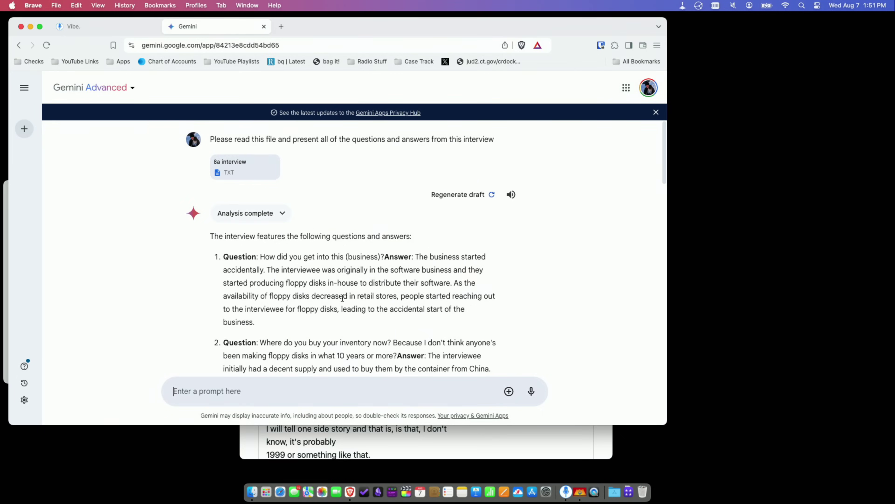
- Switch back to Vibe, open its settings, and check the installed models, keeping ggml-medium.bin selected
{"action": "left_click", "coordinate": [382, 432]}
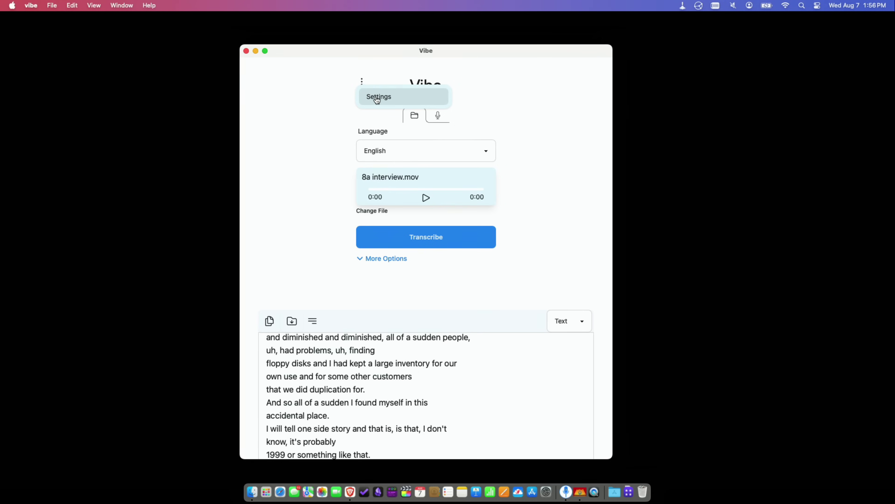
{"action": "left_click", "coordinate": [377, 100]}
{"action": "scroll", "coordinate": [435, 172], "scroll_direction": "down", "scroll_amount": 5}
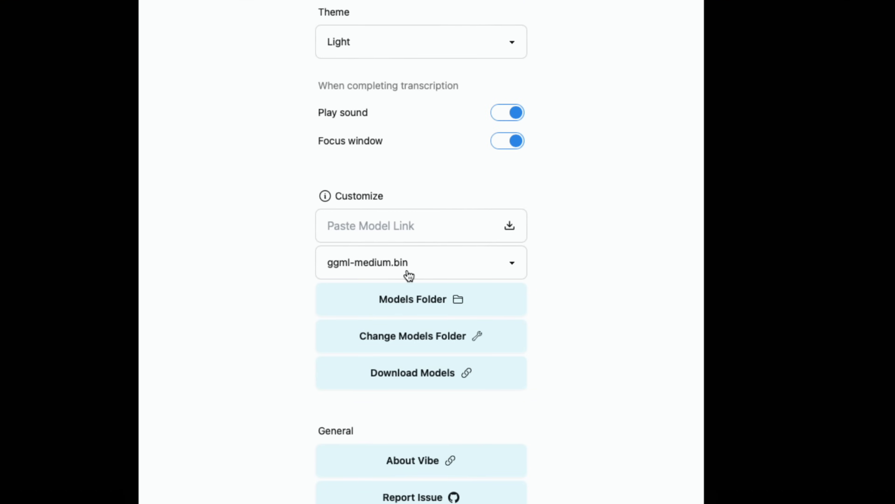
{"action": "left_click", "coordinate": [409, 275]}
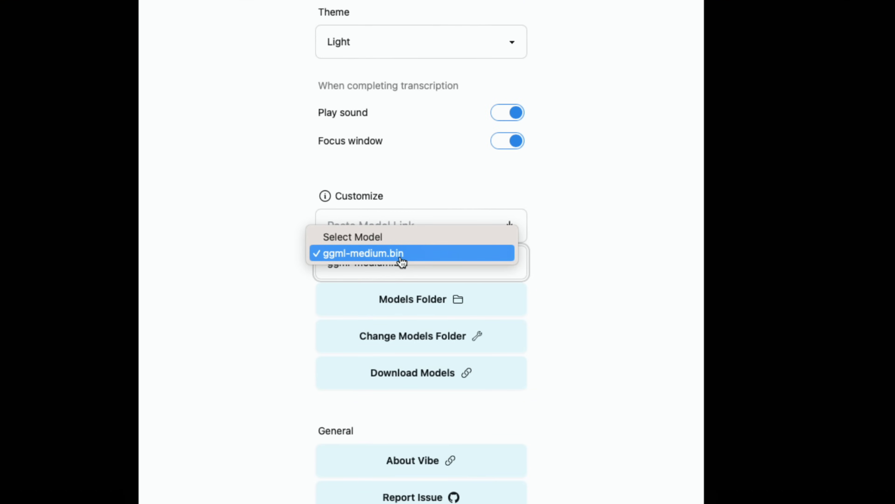
{"action": "left_click", "coordinate": [438, 256]}
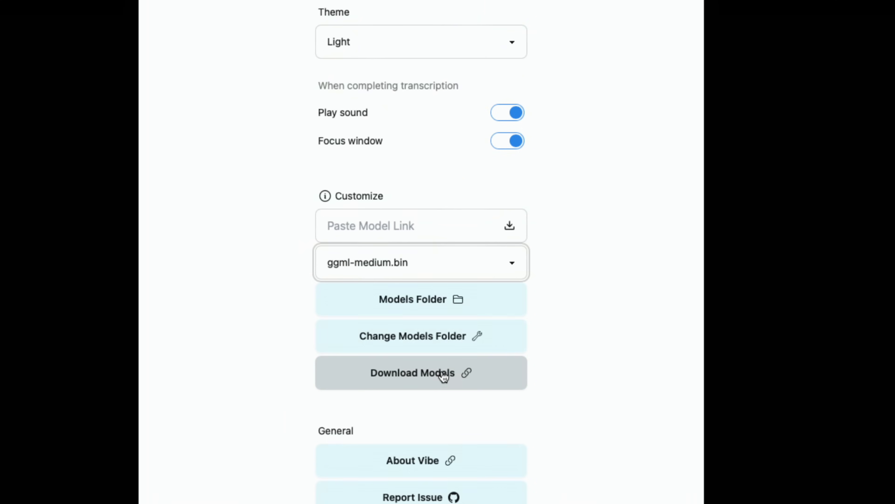
- Open the Vibe Models download page and review the descriptions of the suggested models
{"action": "left_click", "coordinate": [425, 376]}
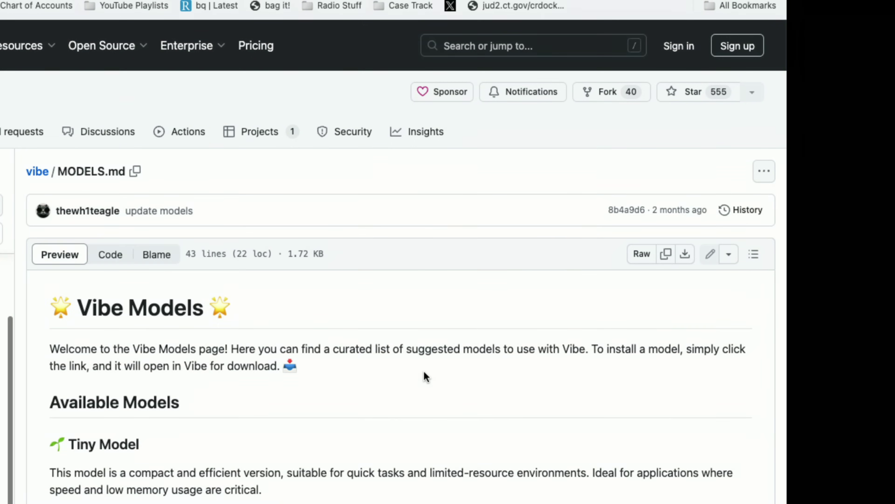
{"action": "scroll", "coordinate": [365, 279], "scroll_direction": "down", "scroll_amount": 10}
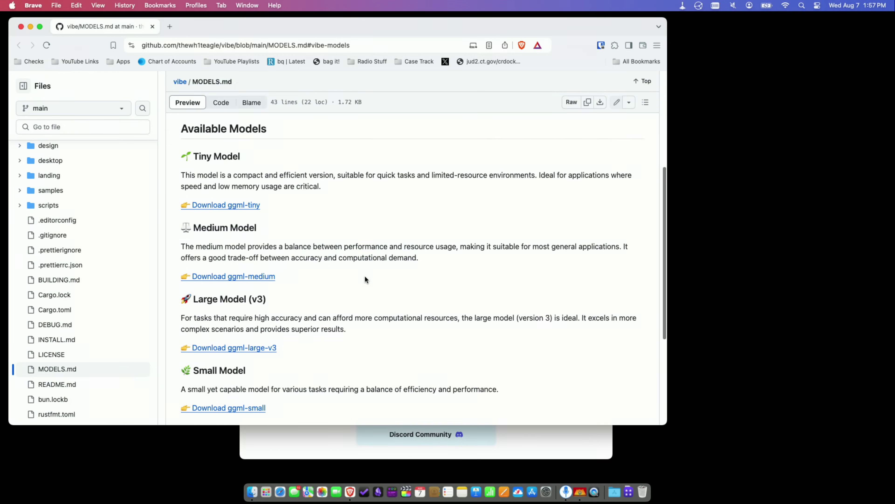
{"action": "scroll", "coordinate": [365, 279], "scroll_direction": "down", "scroll_amount": 3}
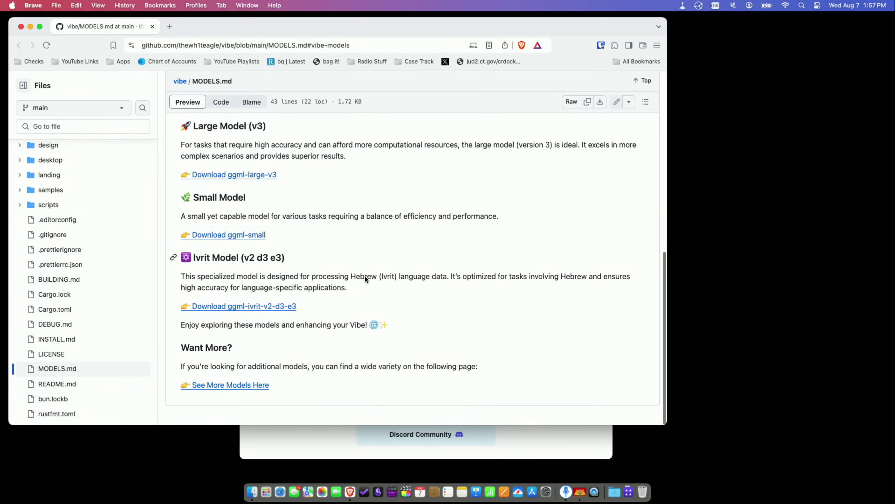
{"action": "scroll", "coordinate": [365, 276], "scroll_direction": "up", "scroll_amount": 3}
{"action": "scroll", "coordinate": [365, 277], "scroll_direction": "up", "scroll_amount": 3}
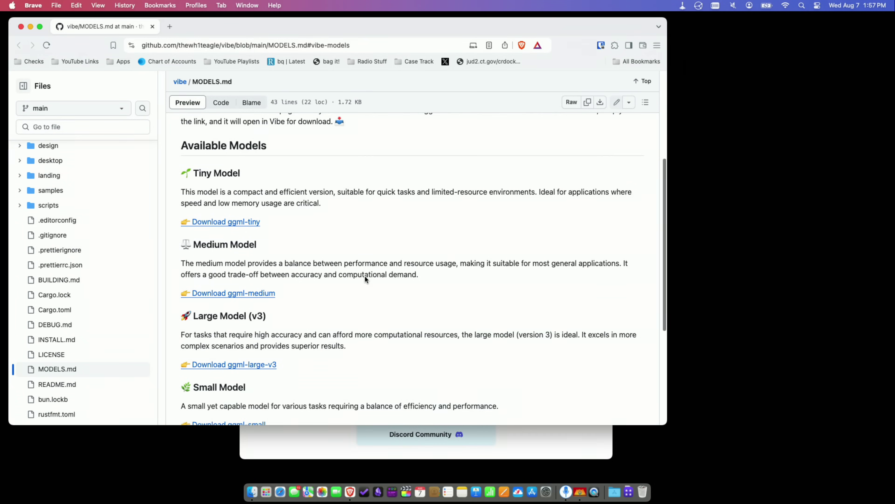
- Follow the link to more models and look through the whisper.cpp model files on Hugging Face
{"action": "scroll", "coordinate": [365, 275], "scroll_direction": "down", "scroll_amount": 6}
{"action": "scroll", "coordinate": [365, 280], "scroll_direction": "down", "scroll_amount": 2}
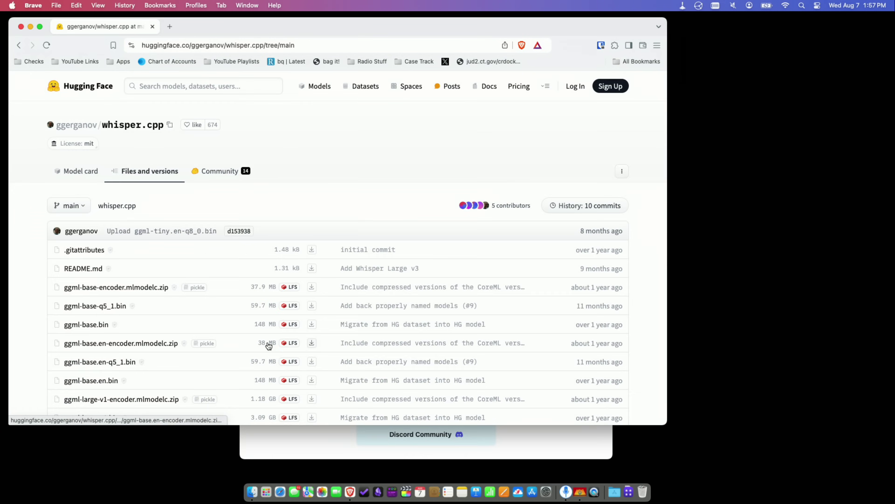
{"action": "scroll", "coordinate": [268, 342], "scroll_direction": "down", "scroll_amount": 7}
{"action": "scroll", "coordinate": [267, 344], "scroll_direction": "down", "scroll_amount": 4}
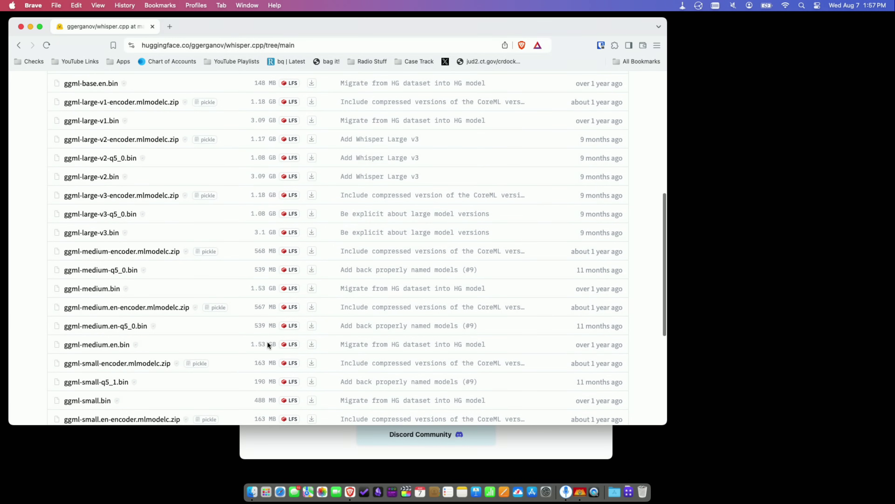
{"action": "scroll", "coordinate": [268, 344], "scroll_direction": "down", "scroll_amount": 3}
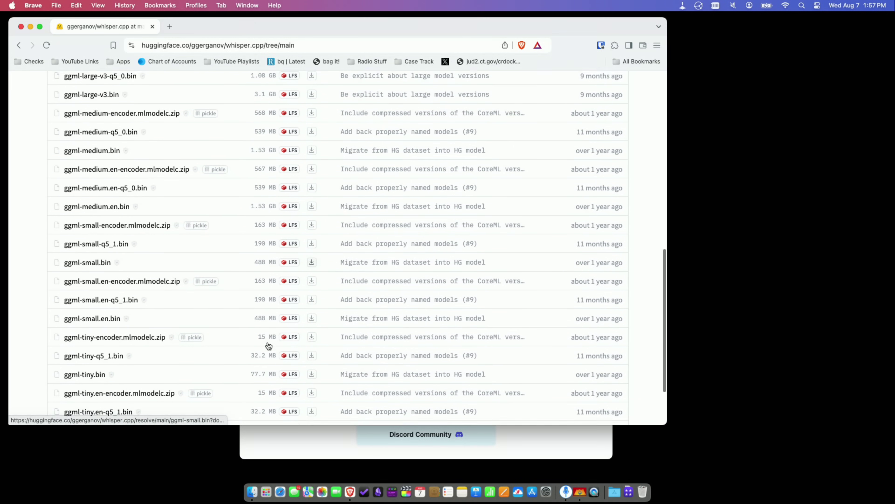
- Return to Vibe, open its models folder to check the size of ggml-medium.bin, and close the folder
{"action": "left_click", "coordinate": [298, 454]}
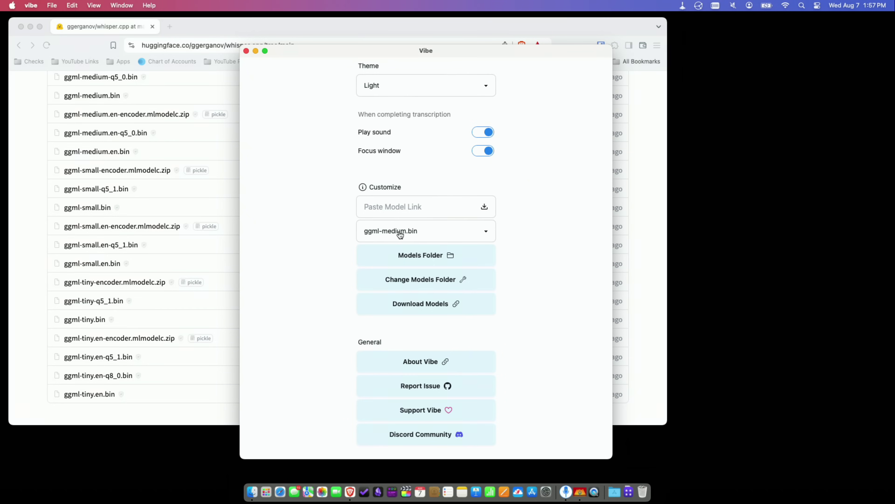
{"action": "left_click", "coordinate": [405, 259]}
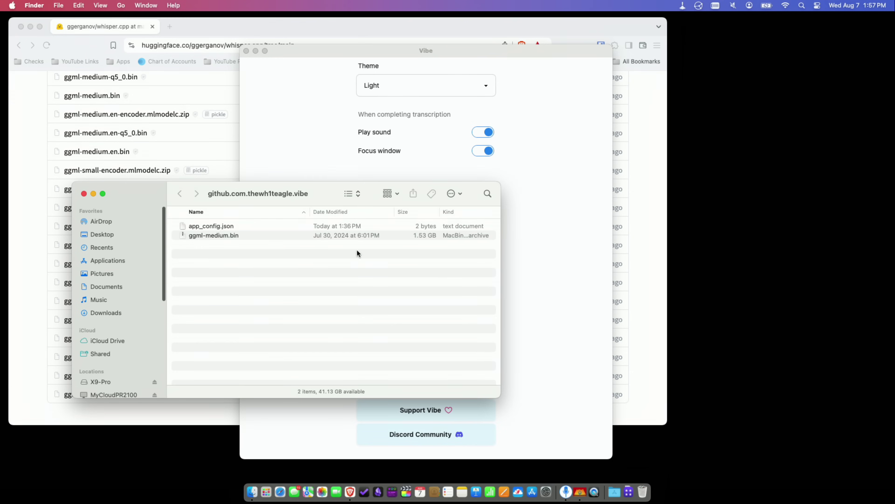
{"action": "left_click", "coordinate": [278, 235]}
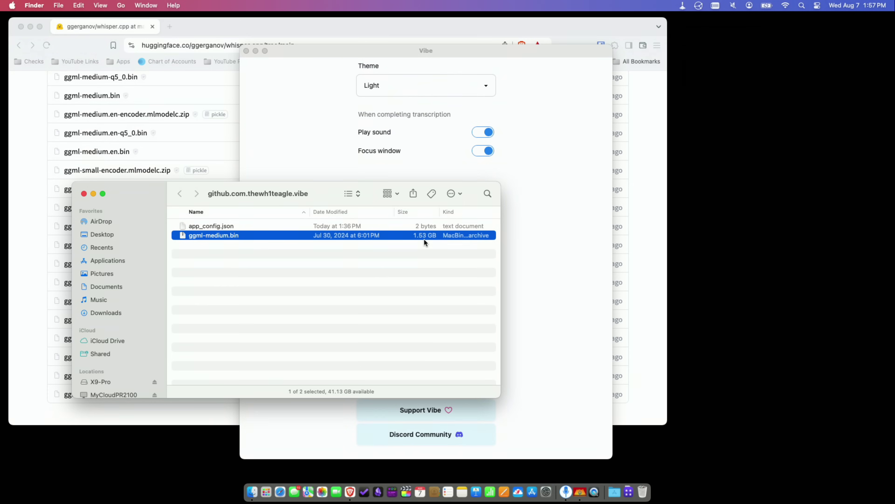
{"action": "left_click", "coordinate": [84, 194]}
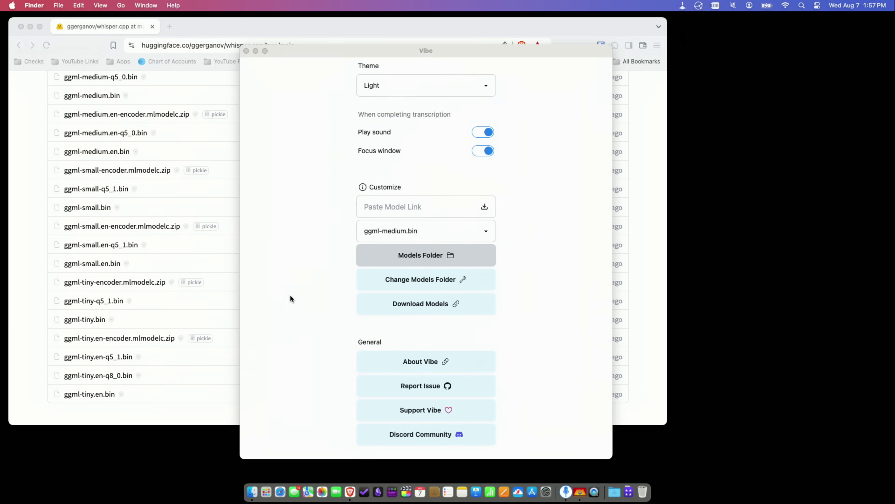
- Review the remaining general and advanced settings in Vibe, and return to the main transcription screen
{"action": "scroll", "coordinate": [291, 295], "scroll_direction": "down", "scroll_amount": 5}
{"action": "scroll", "coordinate": [291, 296], "scroll_direction": "down", "scroll_amount": 5}
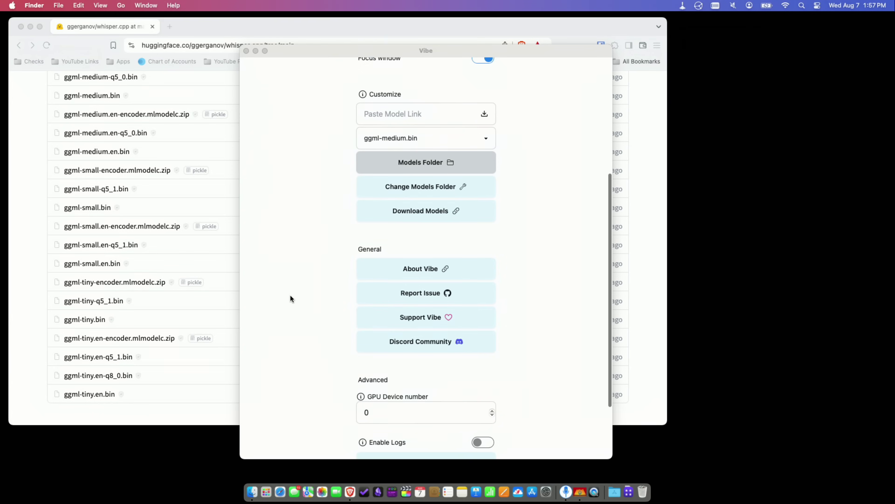
{"action": "scroll", "coordinate": [290, 296], "scroll_direction": "down", "scroll_amount": 2}
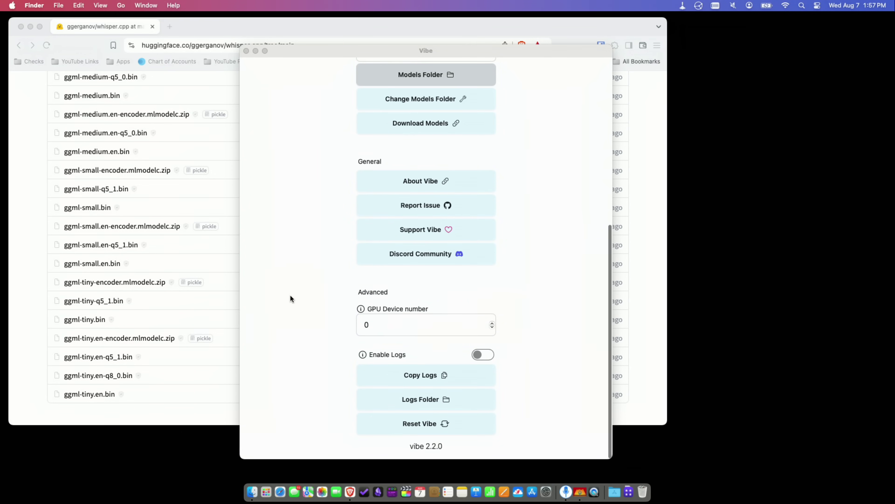
{"action": "scroll", "coordinate": [290, 296], "scroll_direction": "up", "scroll_amount": 15}
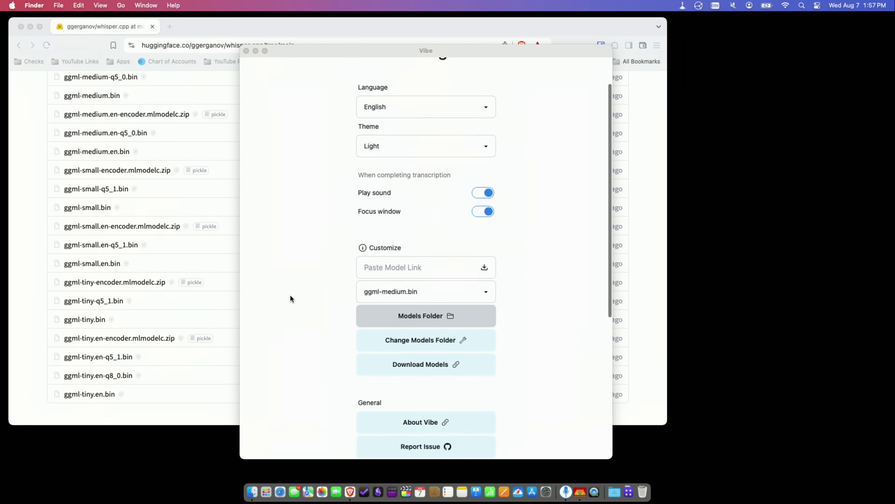
{"action": "scroll", "coordinate": [291, 298], "scroll_direction": "up", "scroll_amount": 3}
{"action": "left_click", "coordinate": [366, 97]}
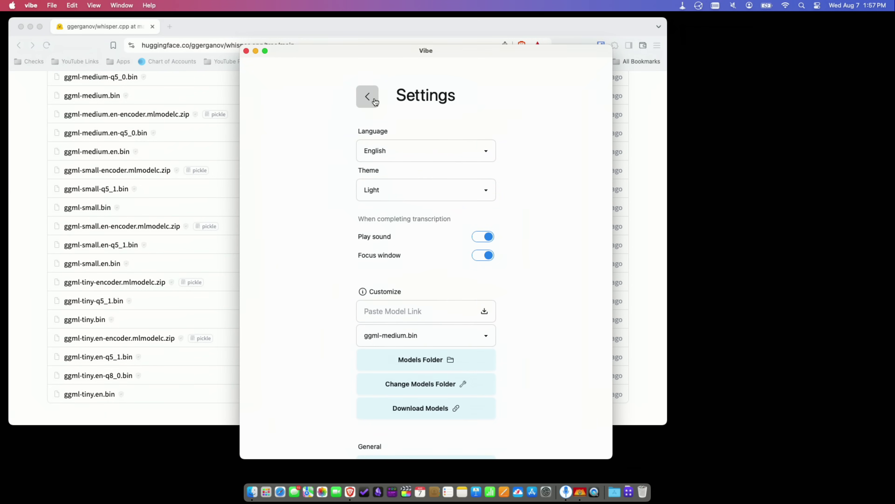
{"action": "left_click", "coordinate": [368, 99]}
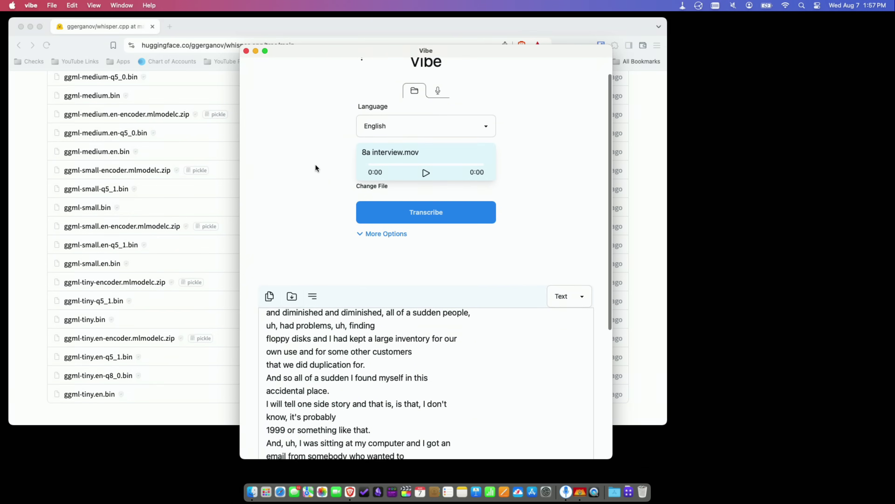